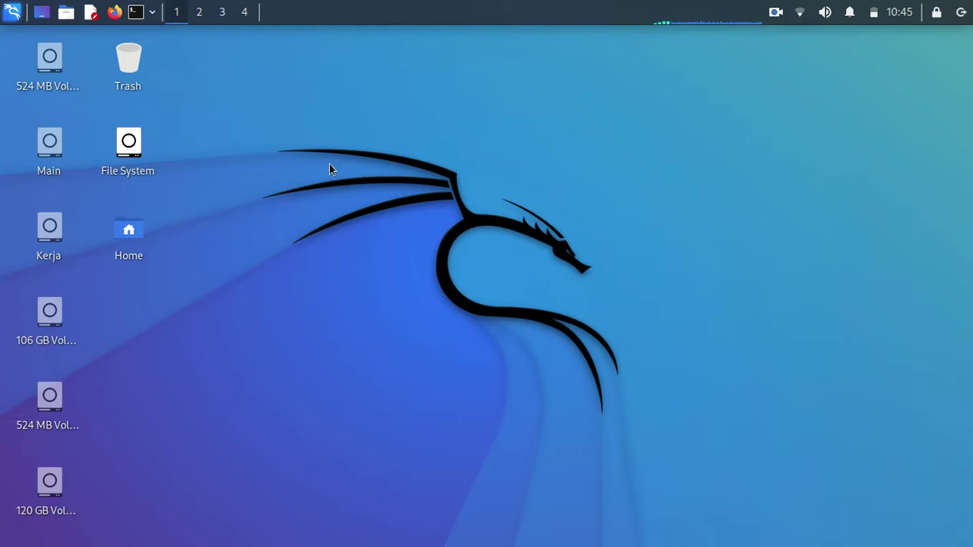
# Open Firefox and search the web for "metasploitable download".
pyautogui.click(114, 13)
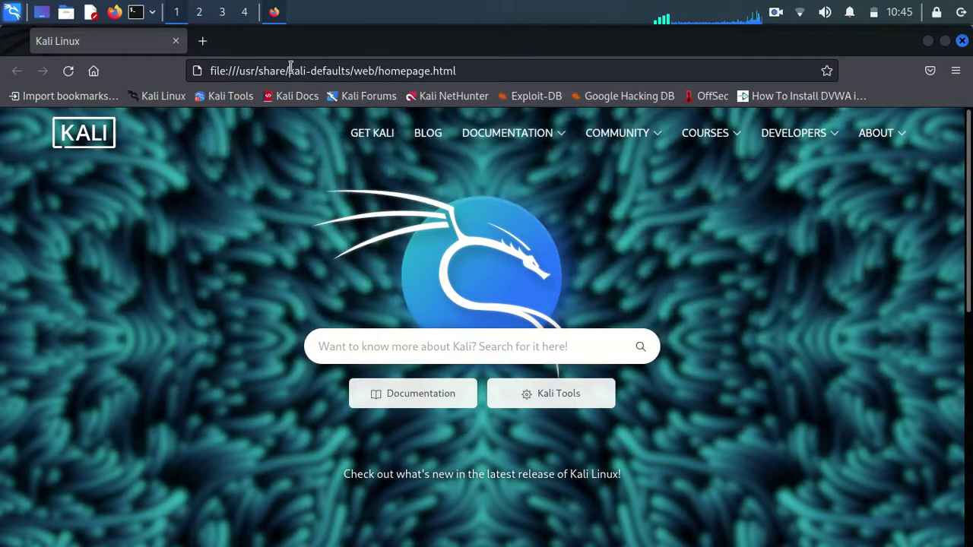
pyautogui.click(291, 69)
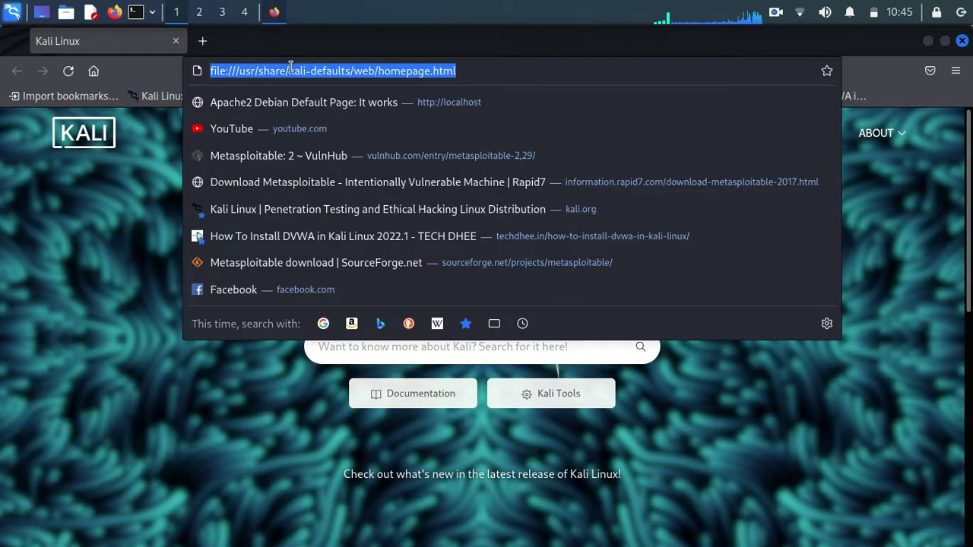
pyautogui.write('meta')
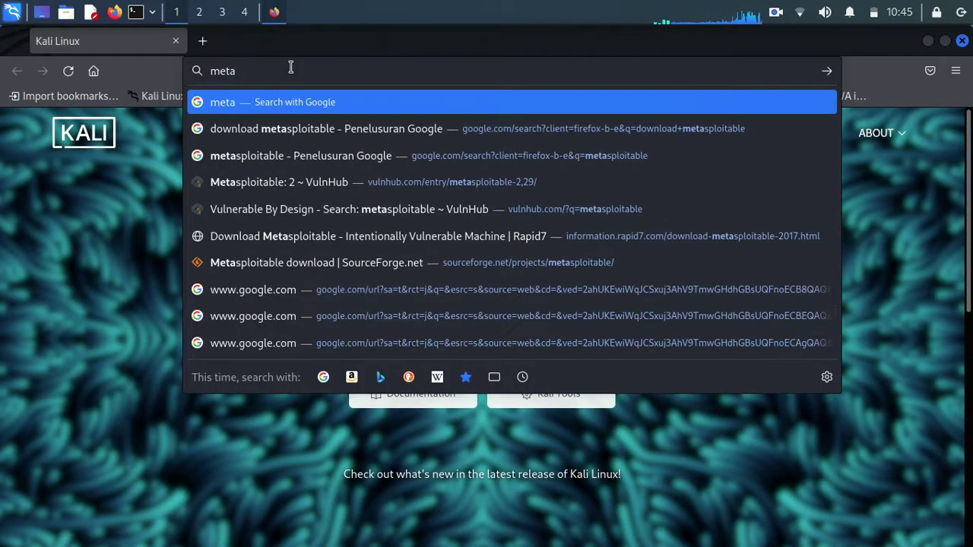
pyautogui.write('sloita')
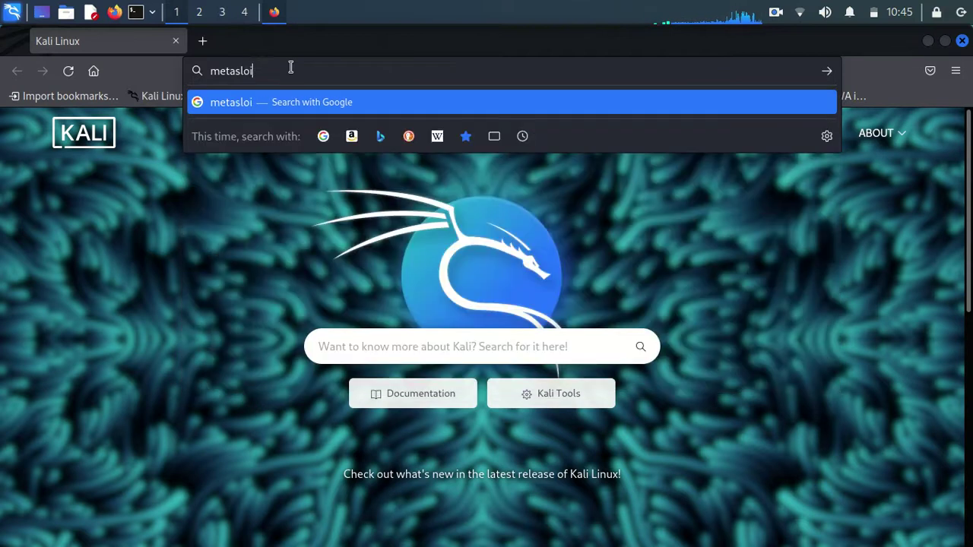
pyautogui.press('BackSpace')
pyautogui.press('BackSpace')
pyautogui.press('BackSpace')
pyautogui.press('BackSpace')
pyautogui.press('BackSpace')
pyautogui.write('ploitable')
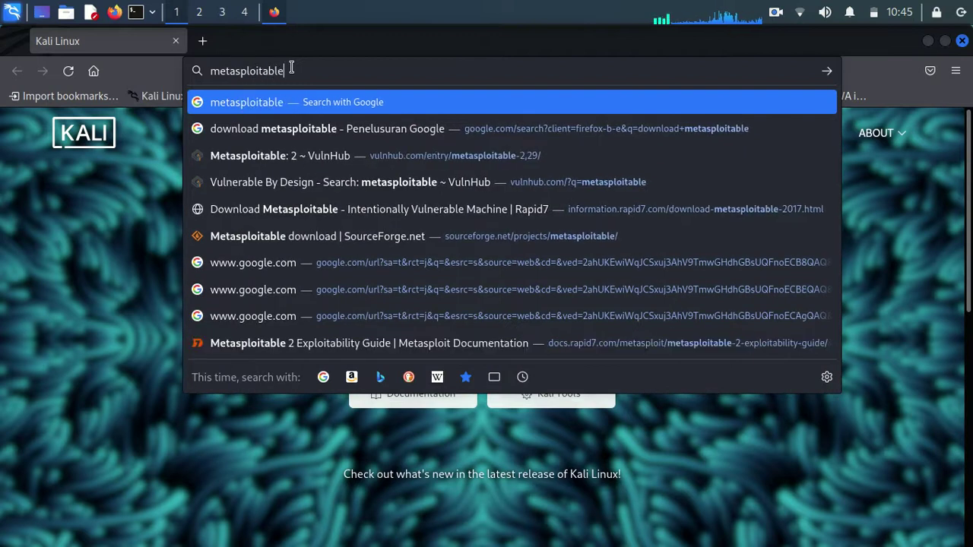
pyautogui.write(' down')
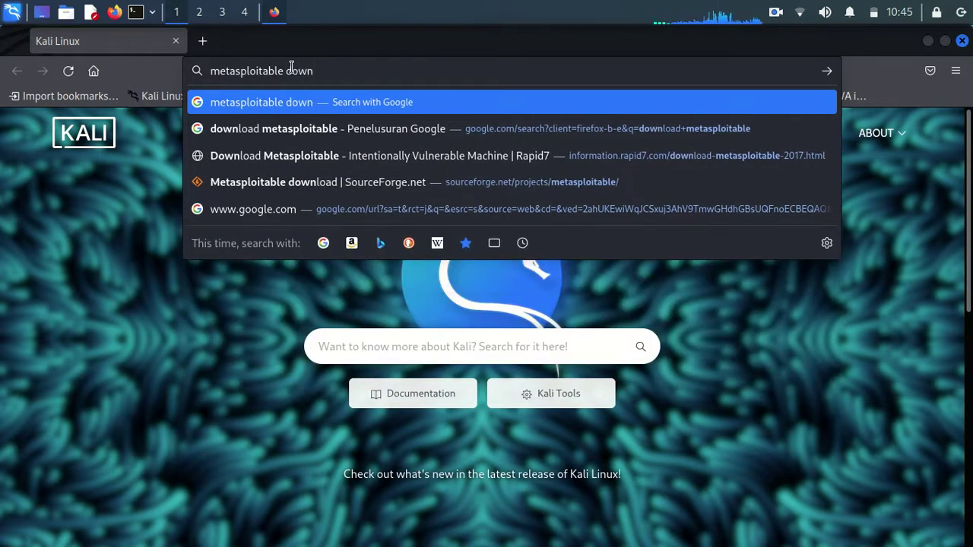
pyautogui.write('load')
pyautogui.press('Return')
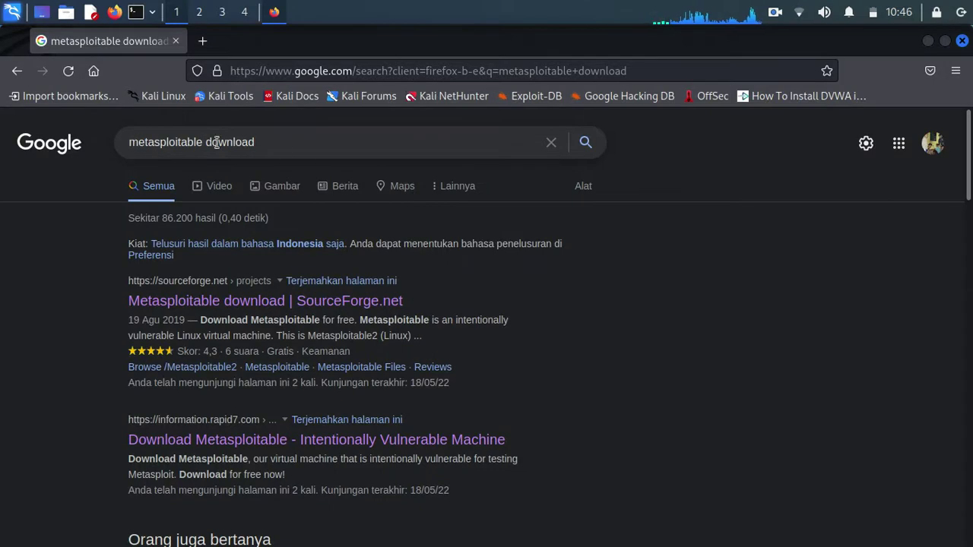
# Open the SourceForge Metasploitable search result in a new tab and read the project summary.
pyautogui.scroll(-3, 327, 312)
pyautogui.scroll(1, 327, 315)
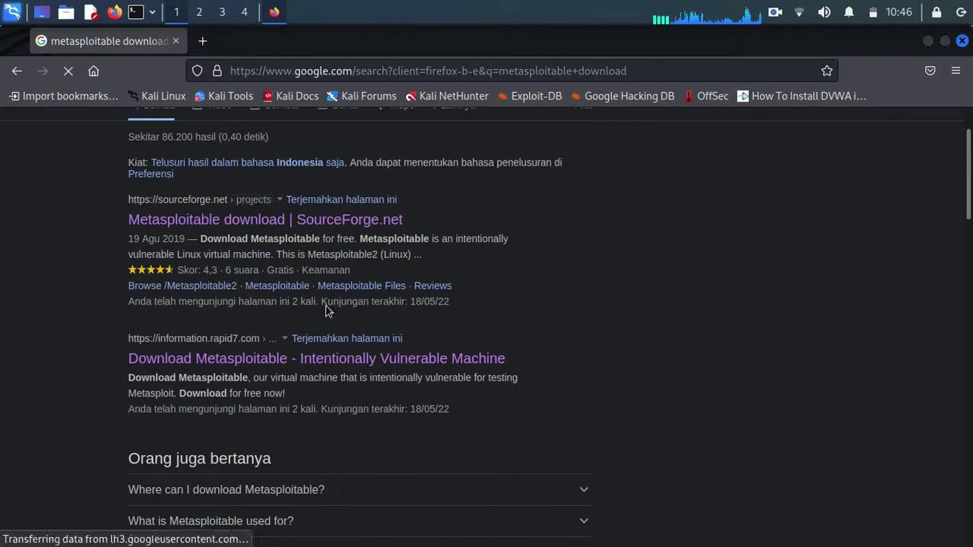
pyautogui.rightClick(207, 225)
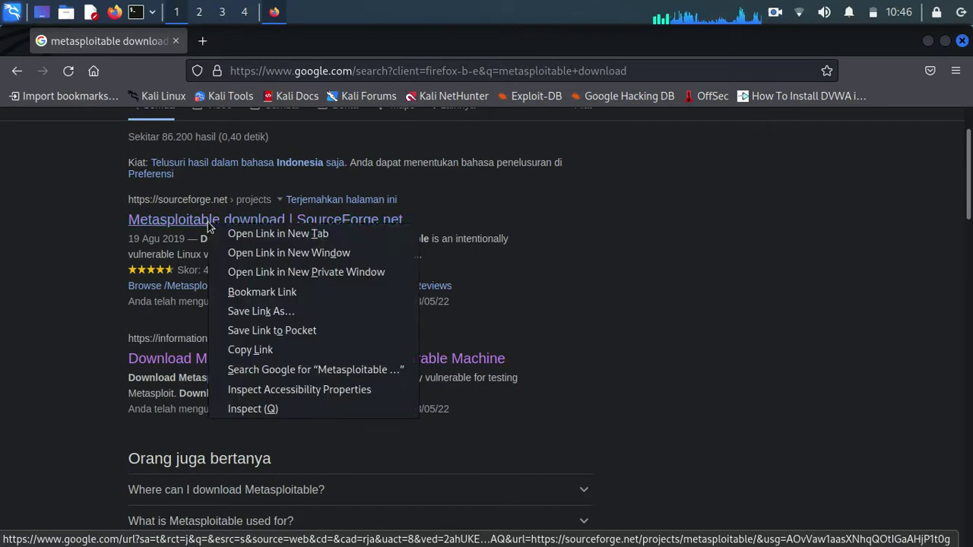
pyautogui.click(220, 234)
pyautogui.click(252, 44)
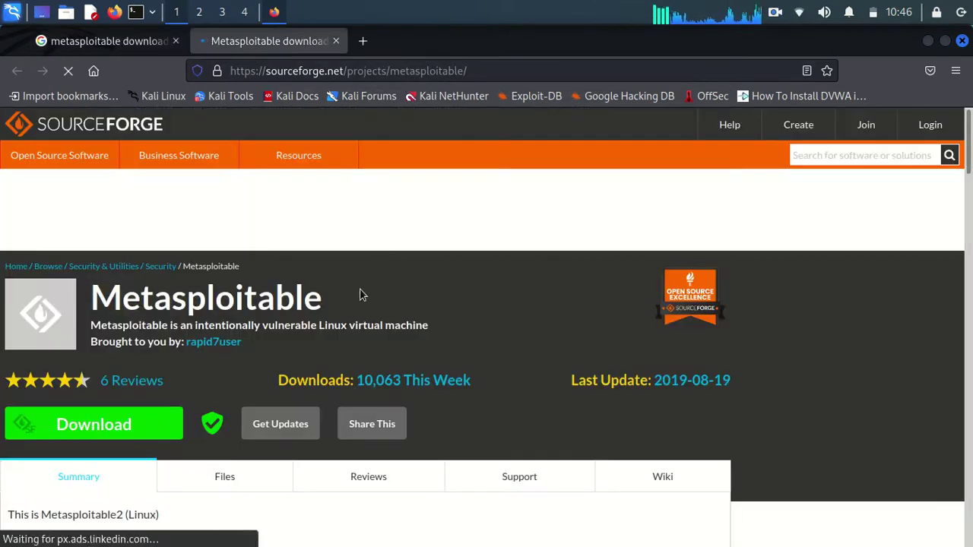
pyautogui.scroll(-3, 360, 294)
pyautogui.scroll(-2, 252, 355)
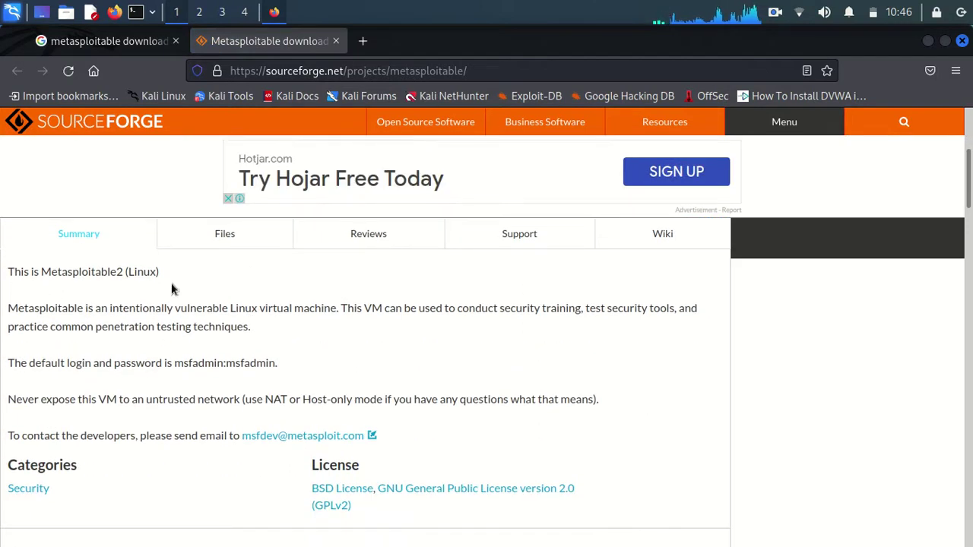
# Open the Rapid7 Metasploitable result from the search page in a new tab and examine its download registration form.
pyautogui.click(131, 47)
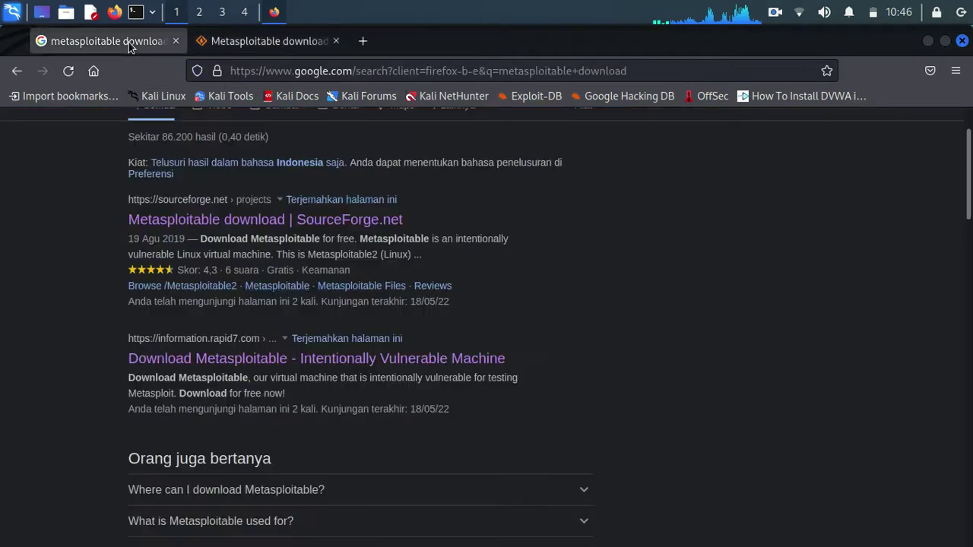
pyautogui.rightClick(269, 360)
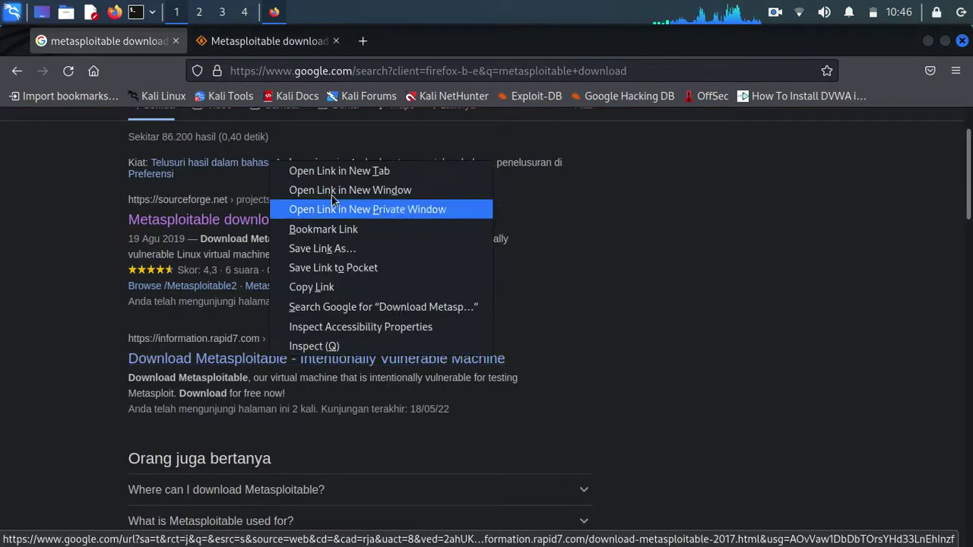
pyautogui.click(331, 167)
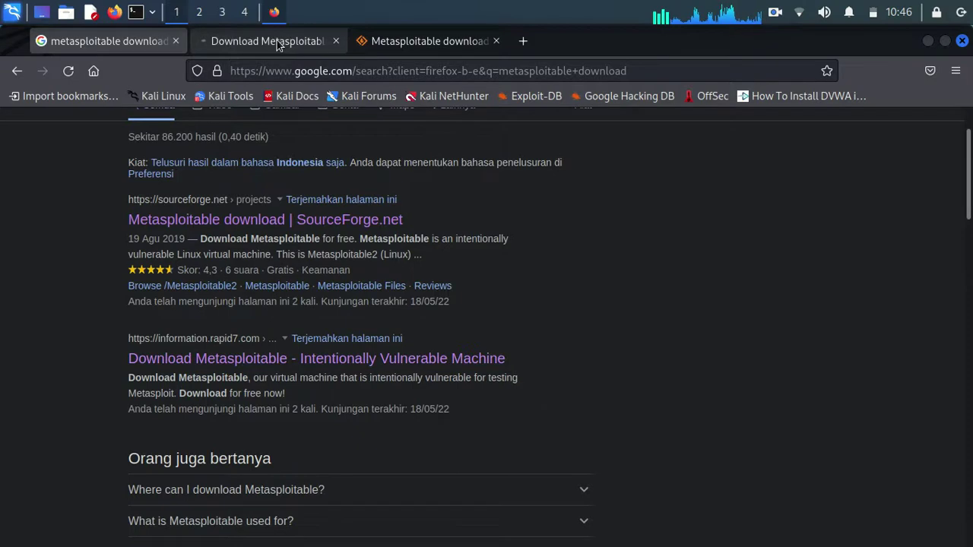
pyautogui.click(281, 41)
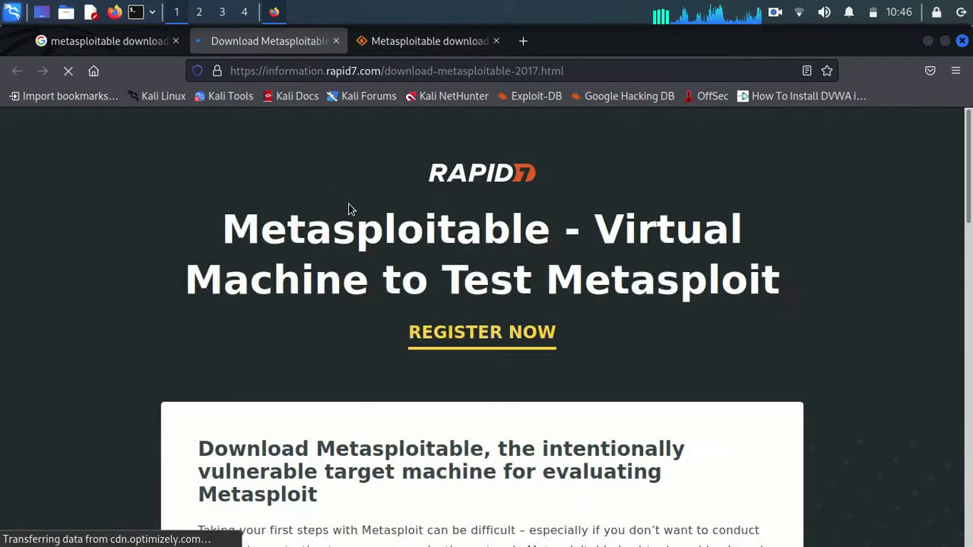
pyautogui.scroll(-10, 365, 241)
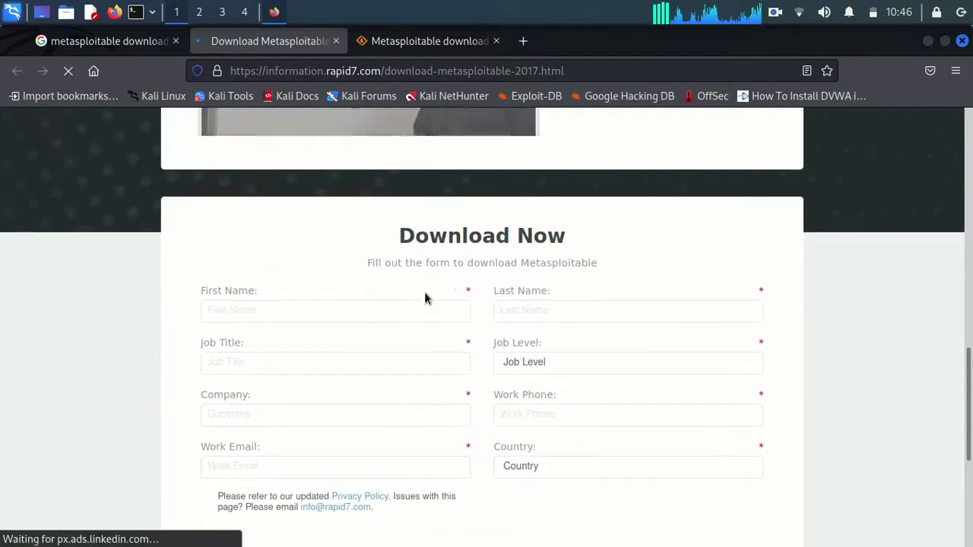
pyautogui.scroll(-3, 388, 322)
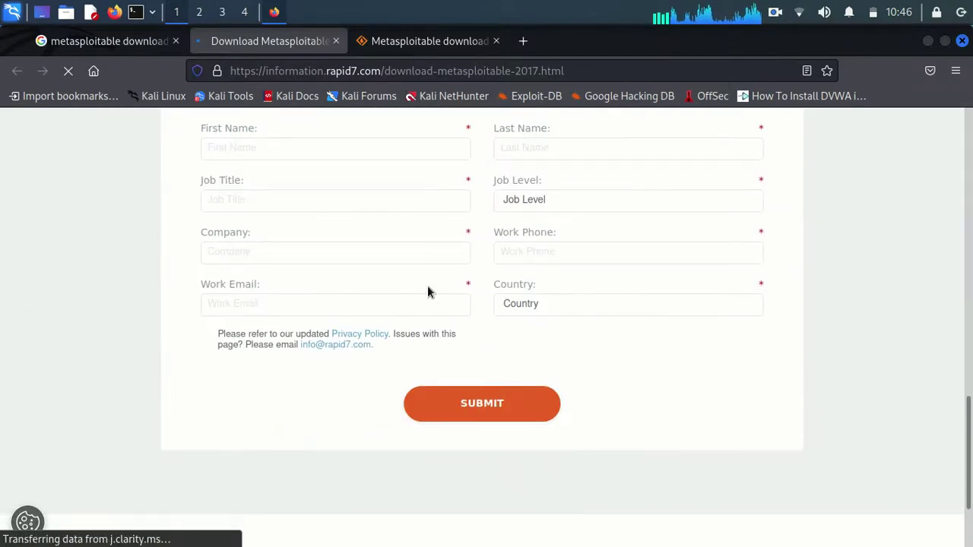
pyautogui.scroll(3, 339, 289)
# Return to the search results and open the "Metasploitable: 2 - VulnHub" result in a new tab.
pyautogui.hotkey('ctrl', 'pageup')
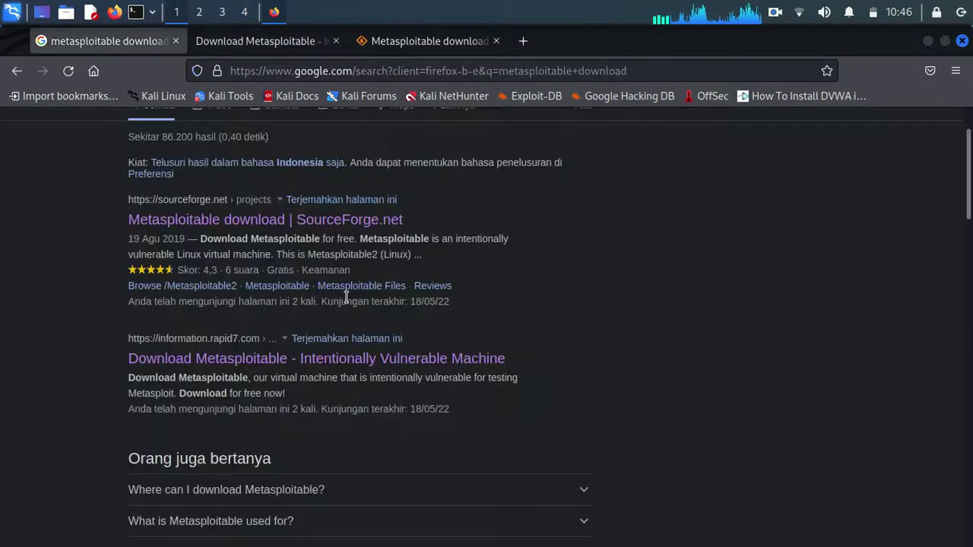
pyautogui.scroll(-7, 347, 297)
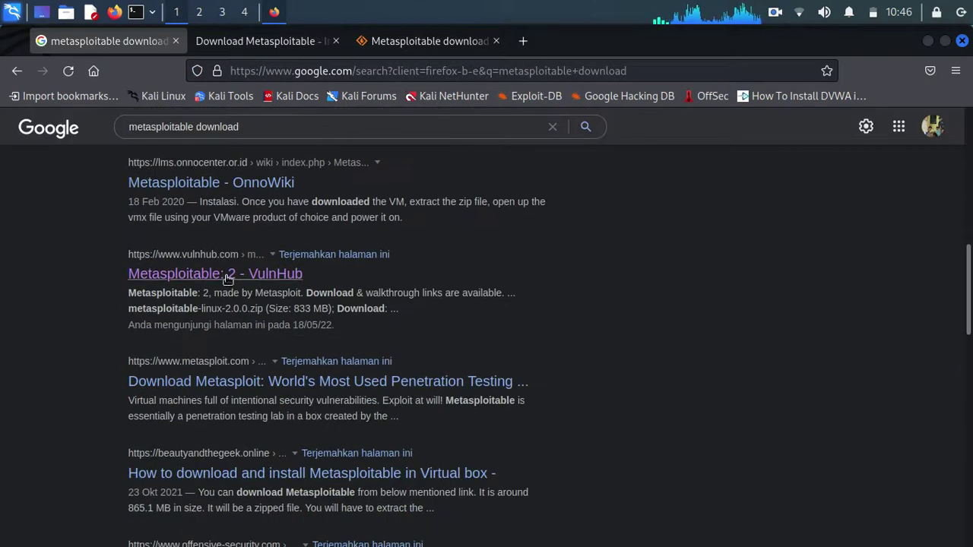
pyautogui.rightClick(228, 280)
pyautogui.click(251, 284)
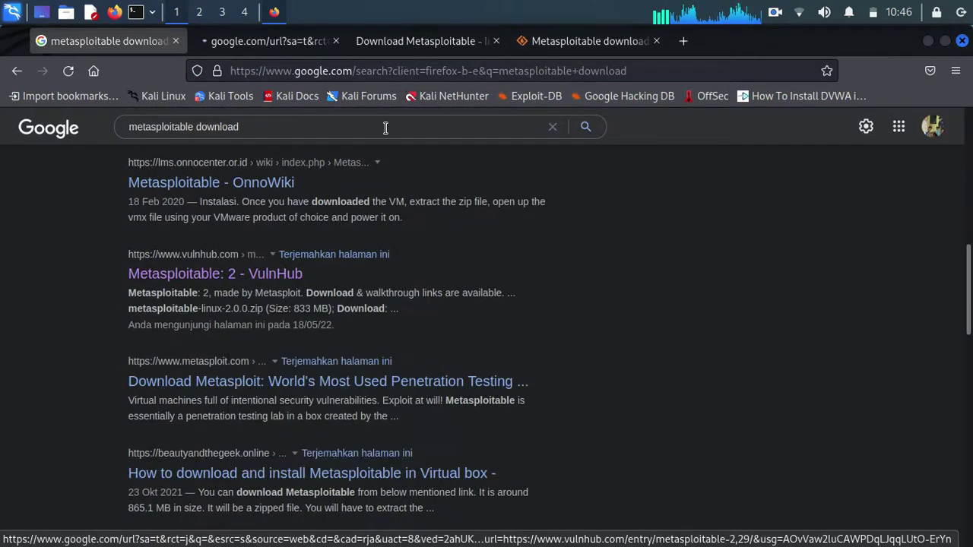
pyautogui.click(286, 45)
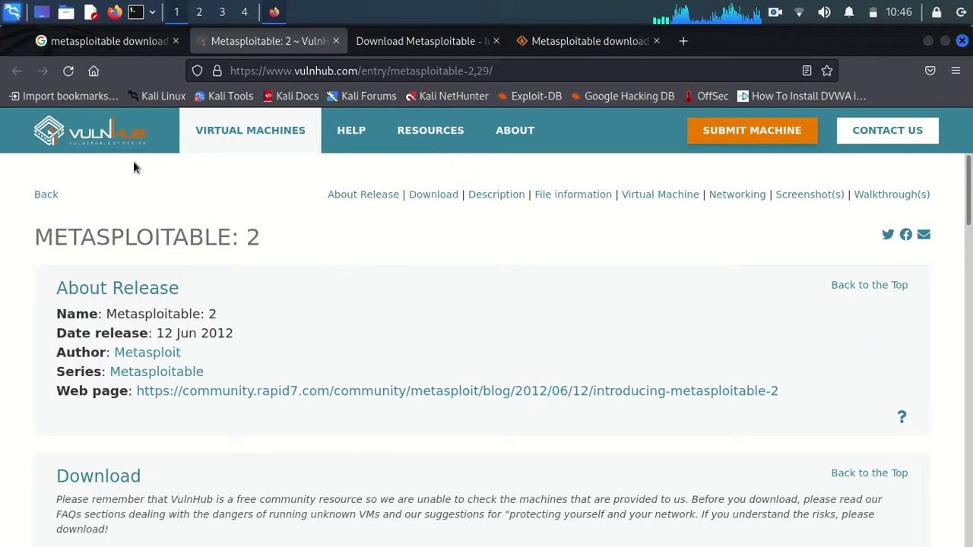
# Go to the VulnHub home page and look through its listed virtual machines.
pyautogui.click(114, 135)
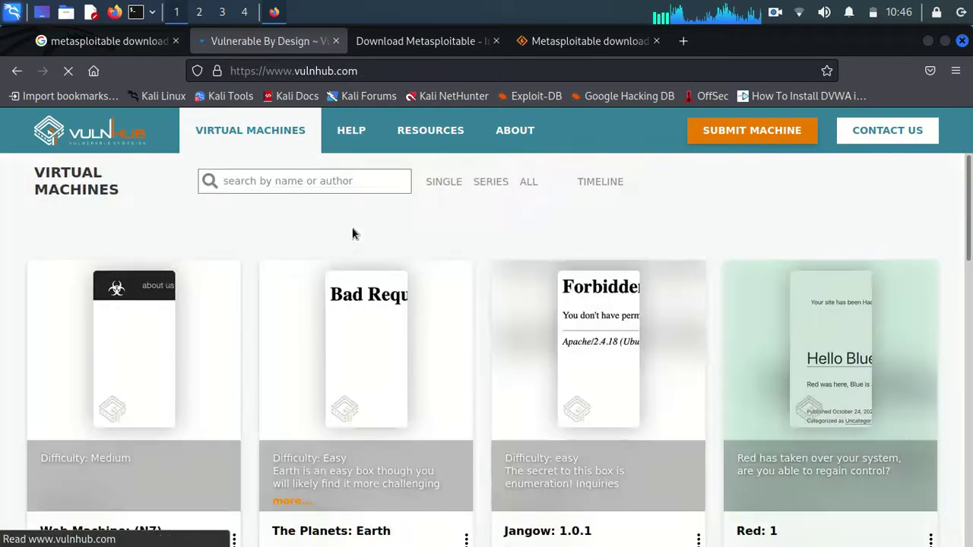
pyautogui.scroll(-5, 453, 316)
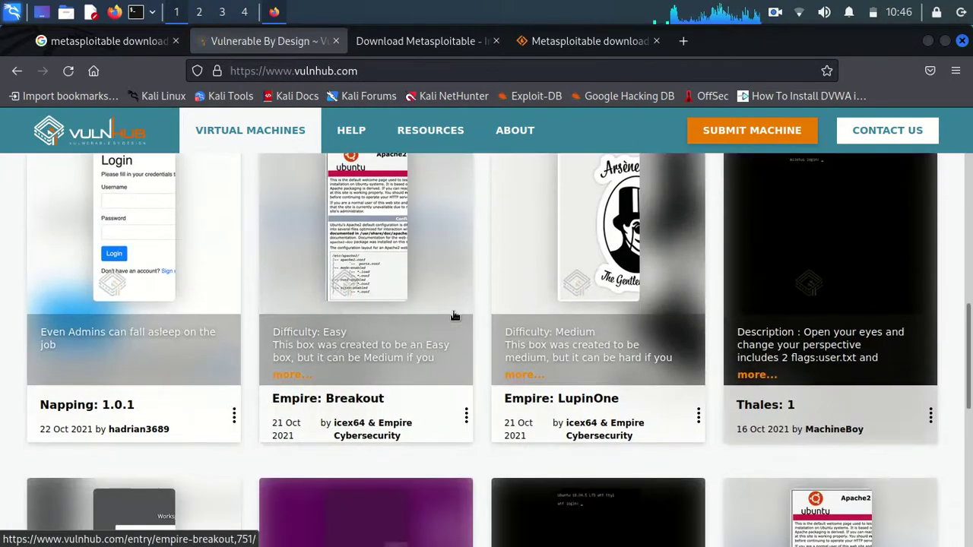
pyautogui.scroll(-5, 454, 316)
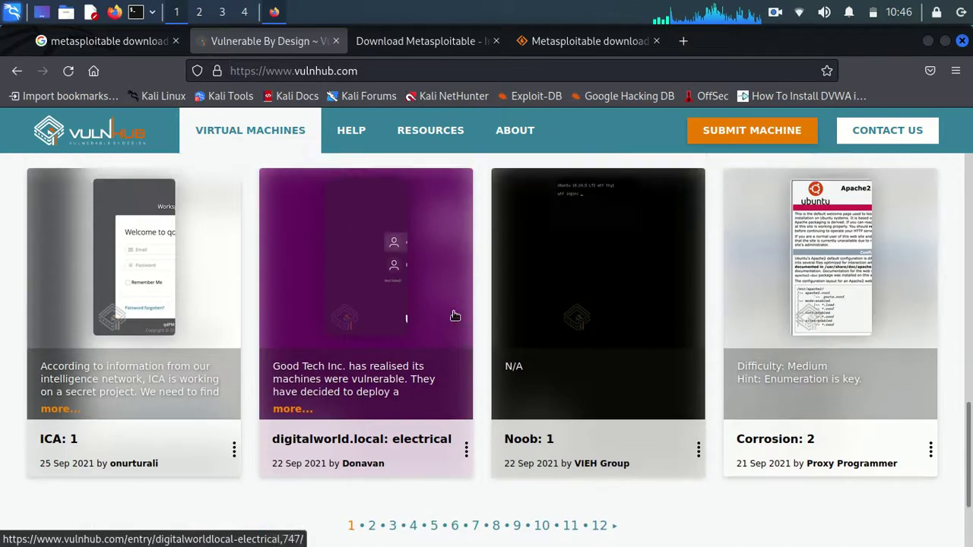
pyautogui.scroll(10, 454, 315)
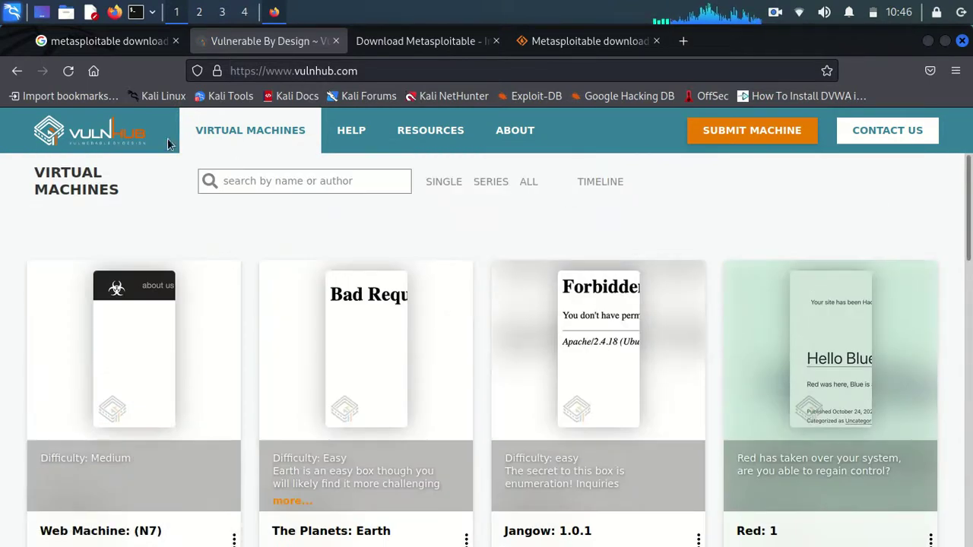
# Search VulnHub's virtual machines for "metasploitable" and look over the matching entries.
pyautogui.click(305, 179)
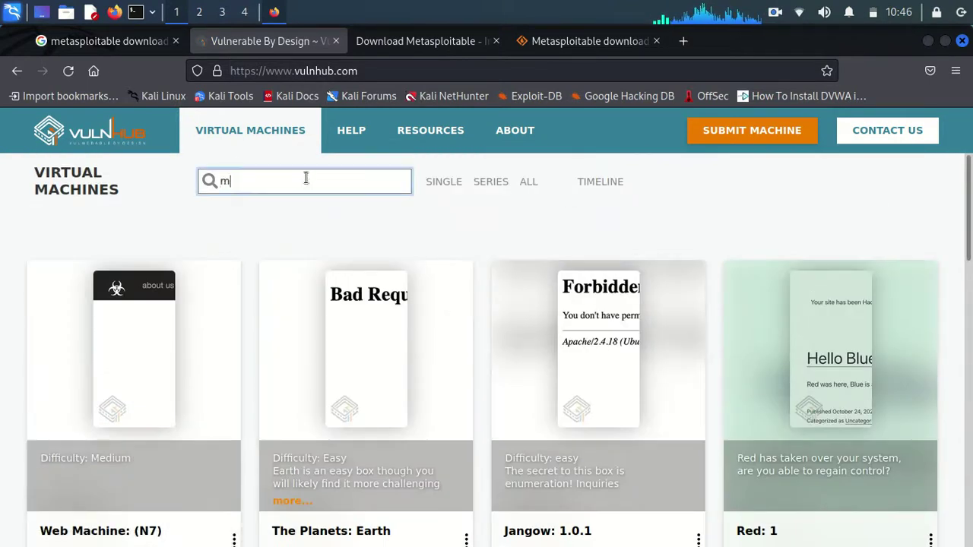
pyautogui.write('metas')
pyautogui.click(306, 201)
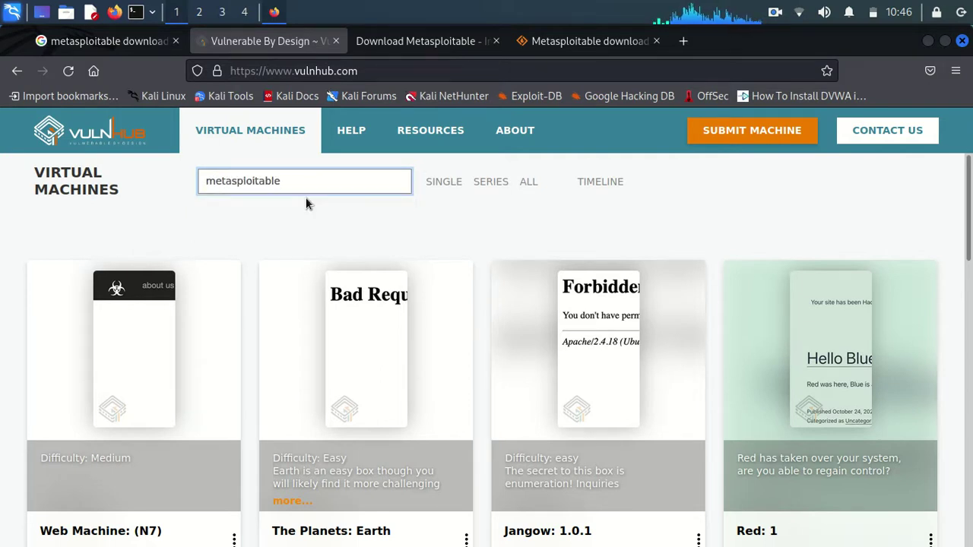
pyautogui.scroll(-5, 484, 357)
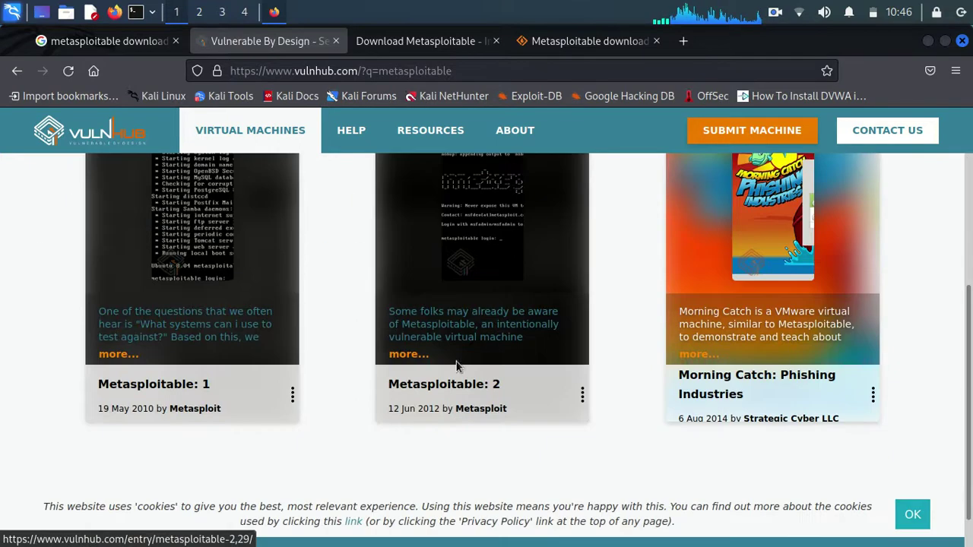
pyautogui.scroll(2, 332, 324)
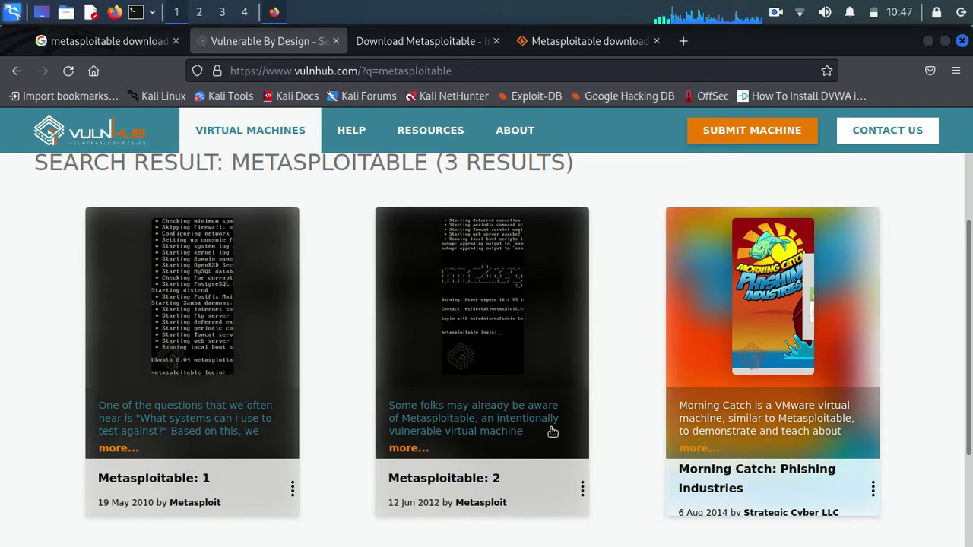
# Open the Metasploitable: 2 entry, view its download links, and compare them with the SourceForge project page.
pyautogui.click(490, 430)
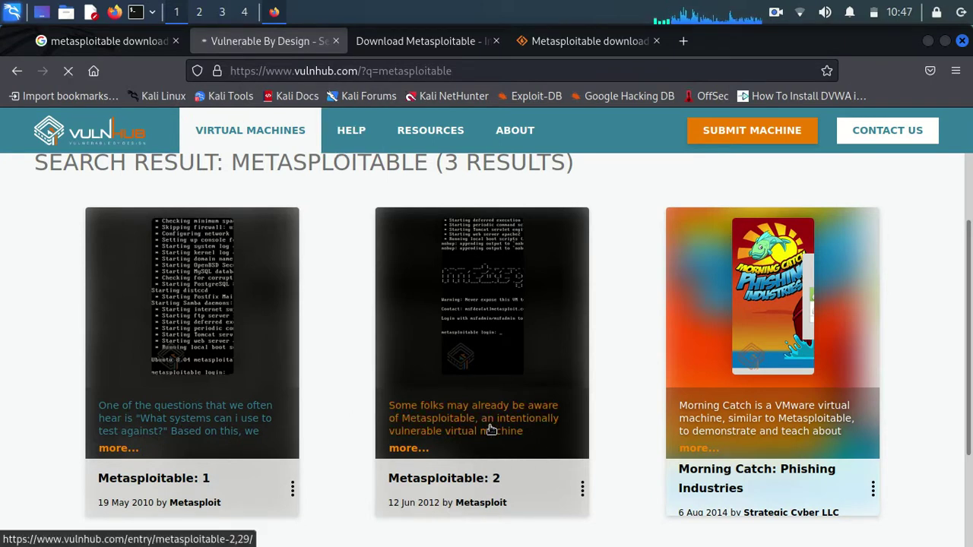
pyautogui.scroll(-4, 400, 269)
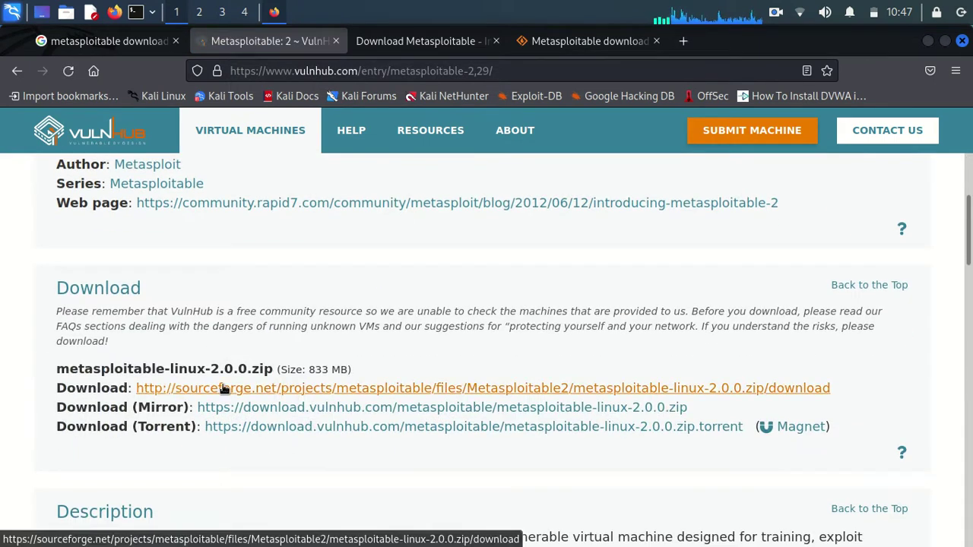
pyautogui.click(558, 44)
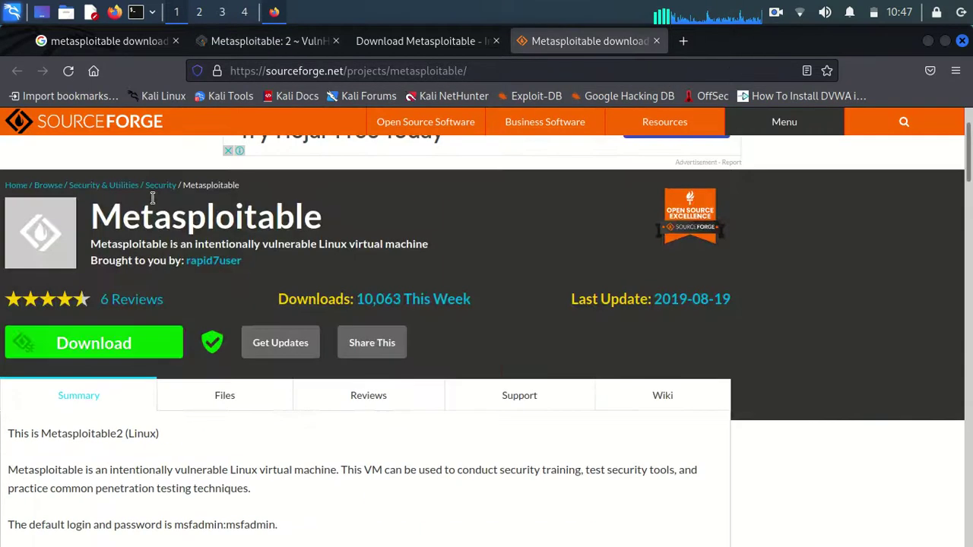
# Return to VulnHub's Metasploitable: 2 page and download metasploitable-linux-2.0.0.zip from the mirror, choosing to save the file.
pyautogui.click(258, 41)
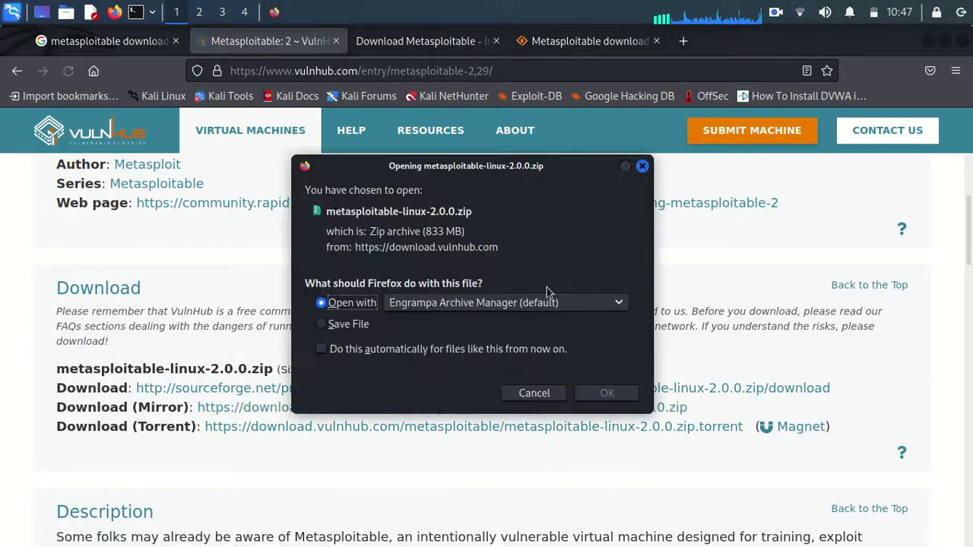
pyautogui.click(340, 324)
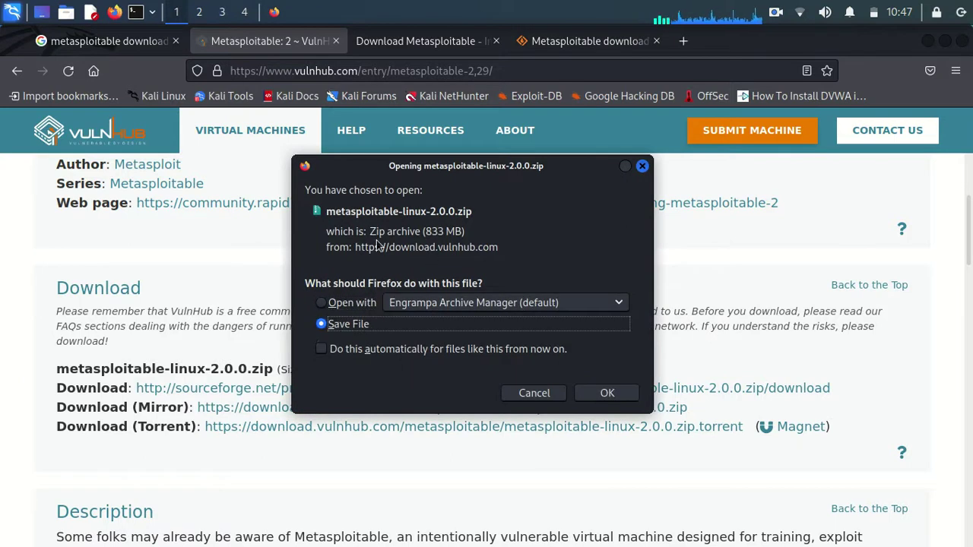
pyautogui.moveTo(426, 233); pyautogui.dragTo(454, 233)
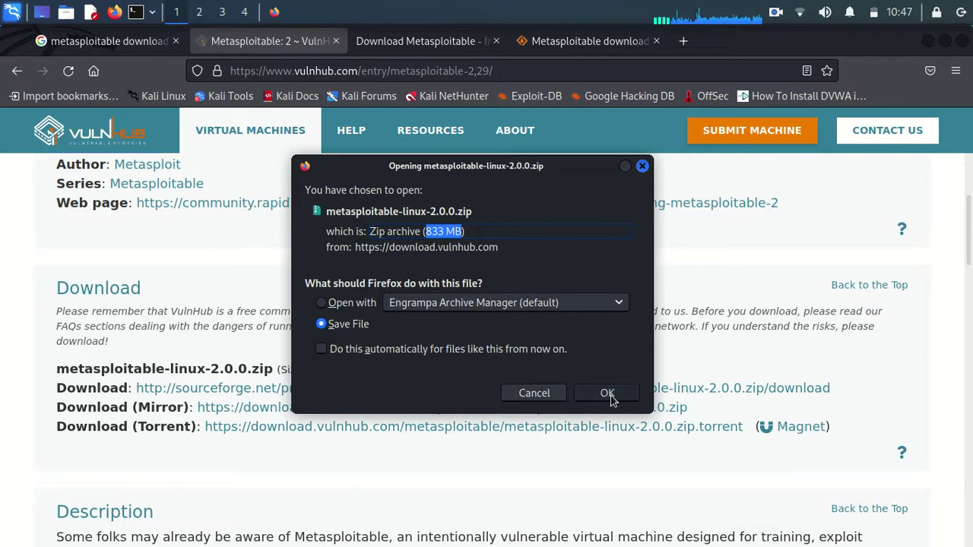
pyautogui.click(775, 15)
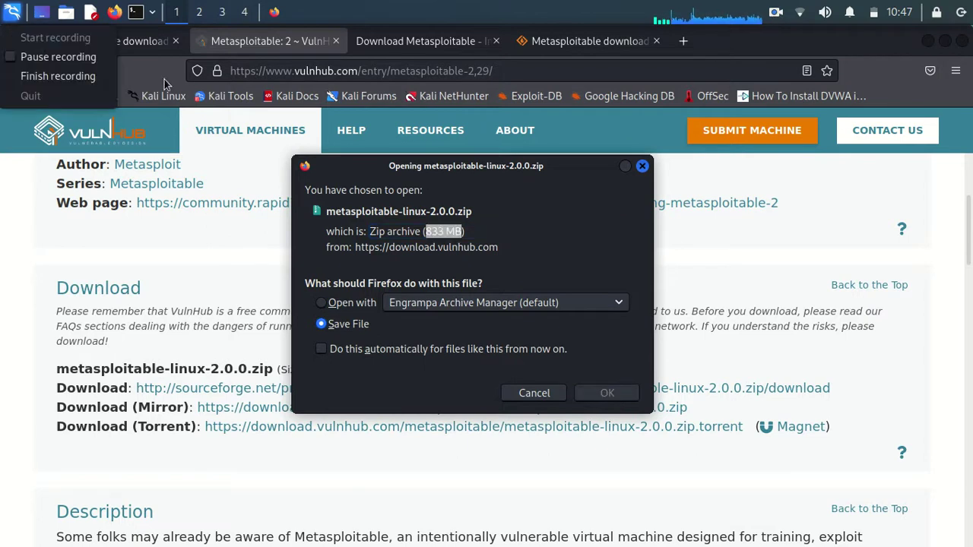
pyautogui.click(61, 57)
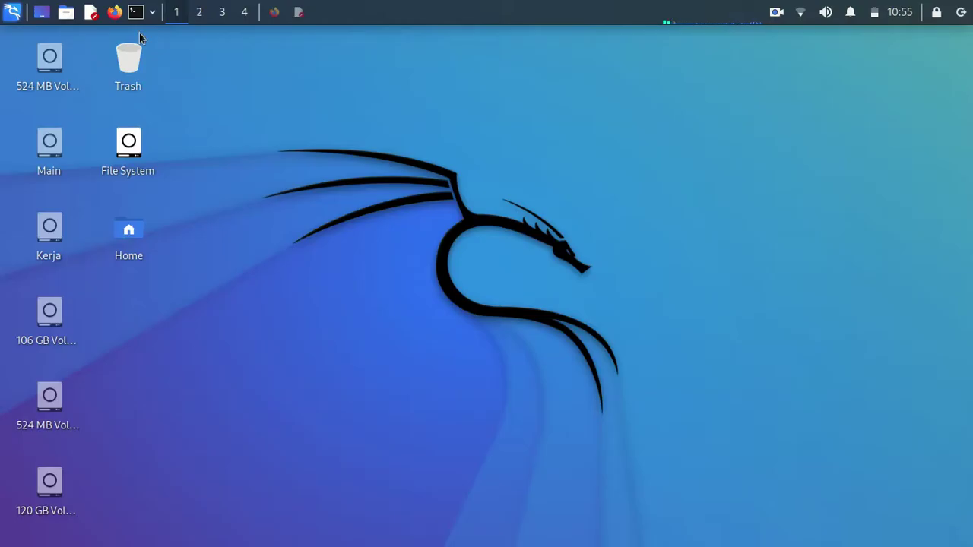
# Open the Downloads folder in the file manager and check the size of metasploitable-linux-2.0.0.zip in its properties.
pyautogui.click(70, 13)
pyautogui.click(86, 36)
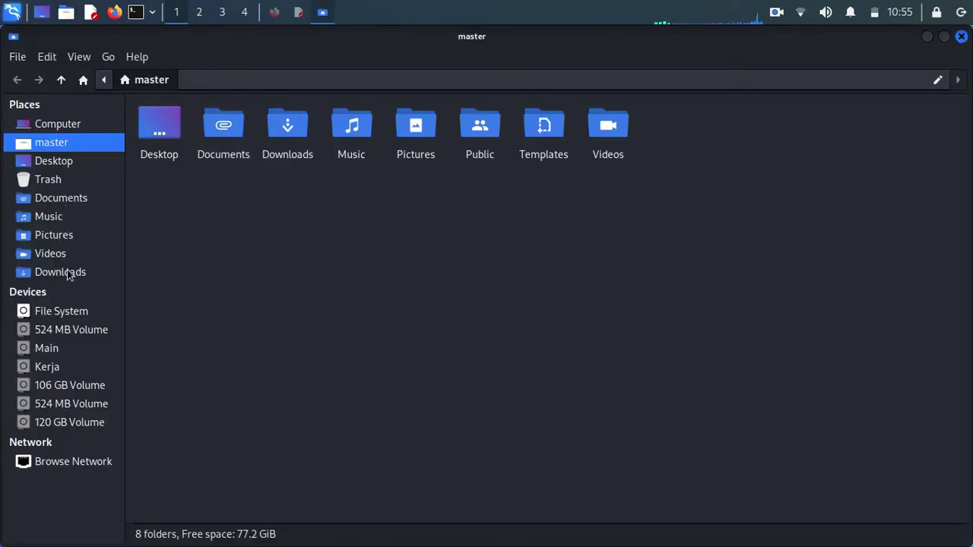
pyautogui.click(67, 269)
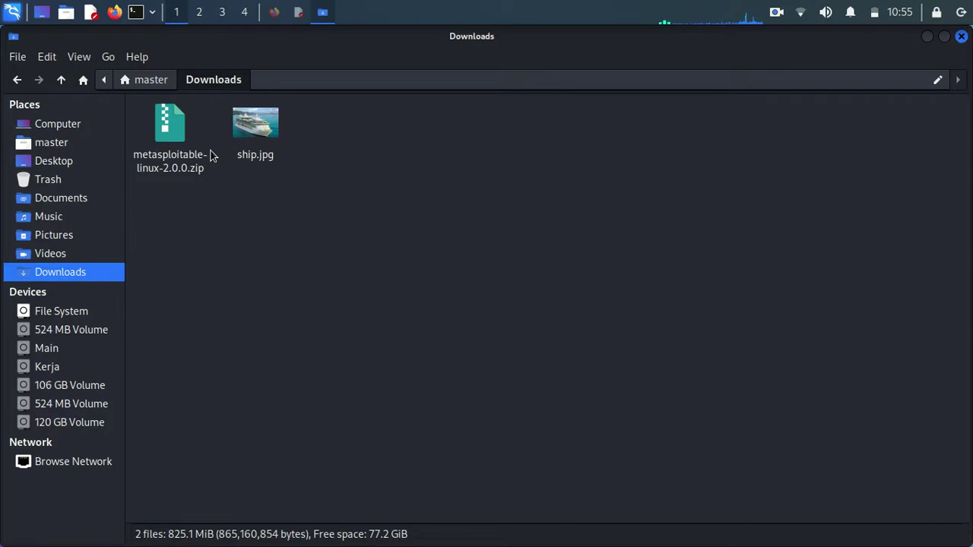
pyautogui.rightClick(170, 140)
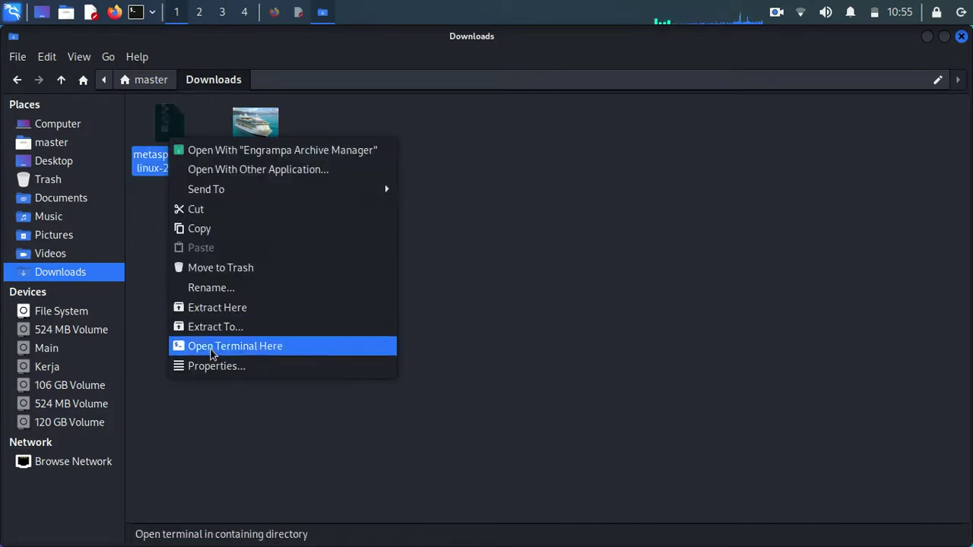
pyautogui.click(214, 367)
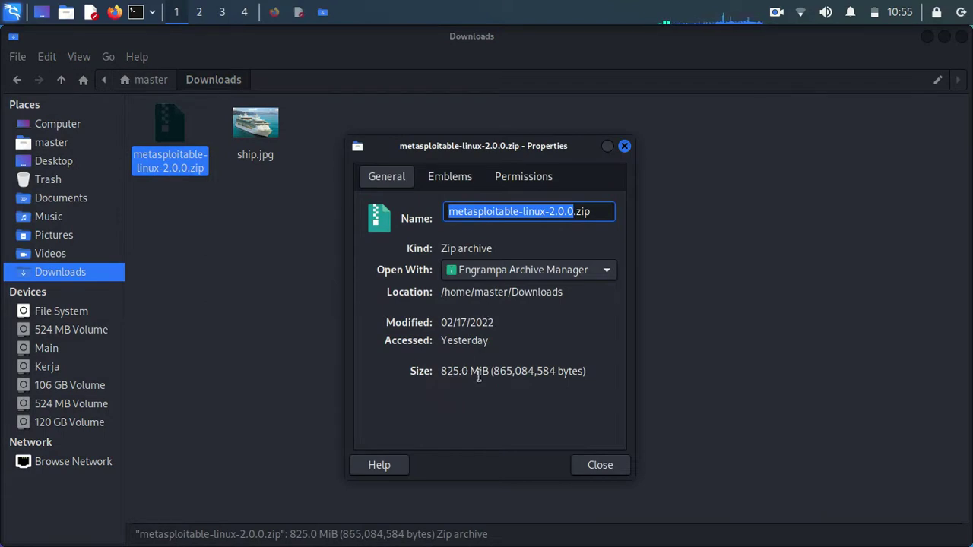
pyautogui.click(584, 463)
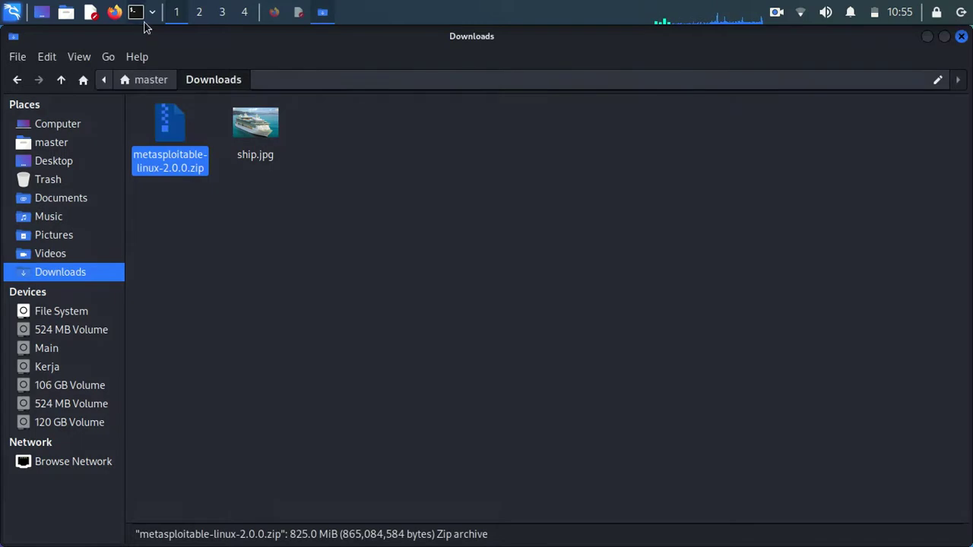
pyautogui.click(248, 236)
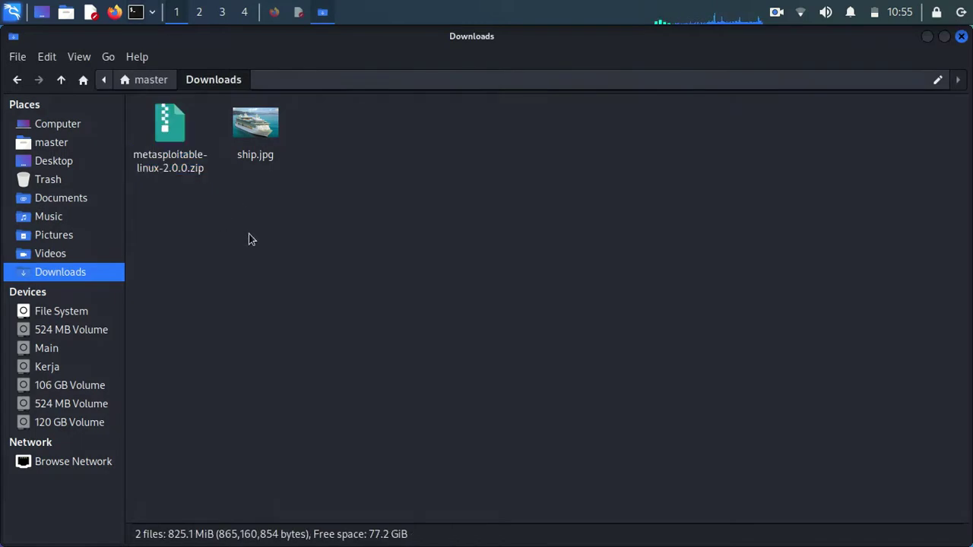
# Open a terminal, change to the Downloads directory with cd Downloads/ and list its files with ls.
pyautogui.click(136, 12)
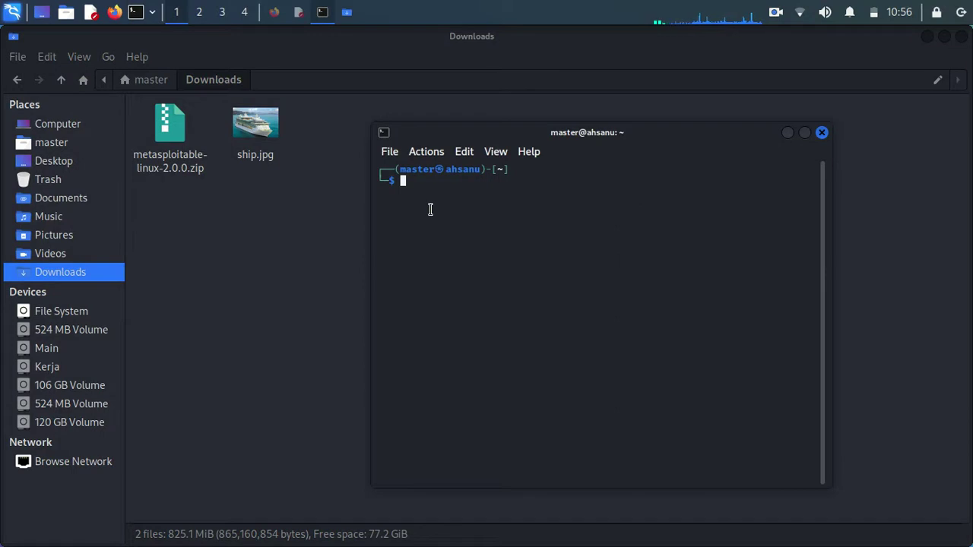
pyautogui.write('cd Dow')
pyautogui.press('Tab')
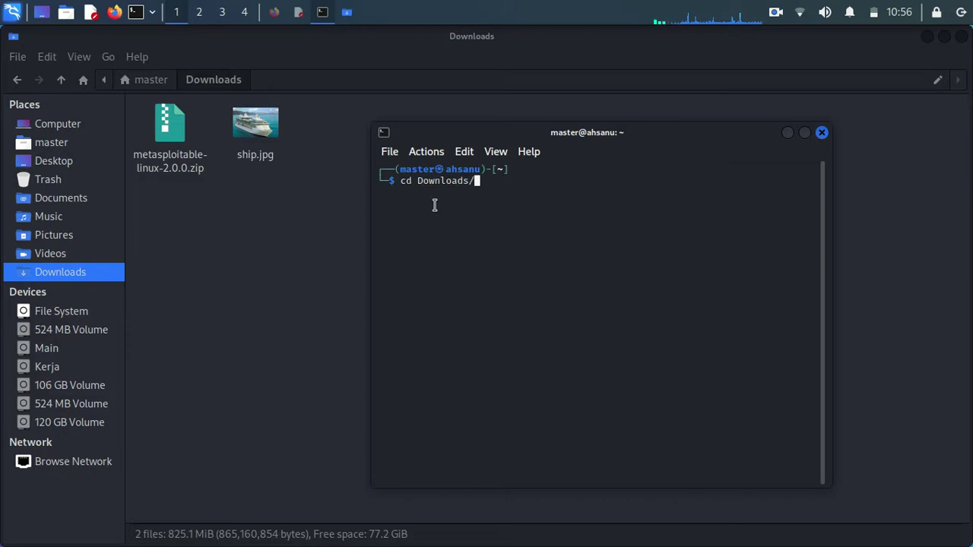
pyautogui.press('Return')
pyautogui.write('ls')
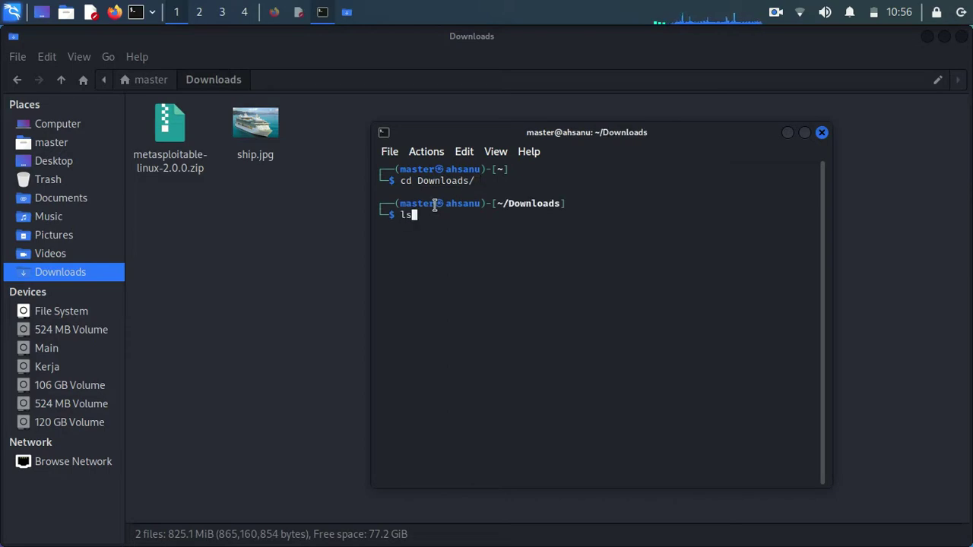
pyautogui.press('Return')
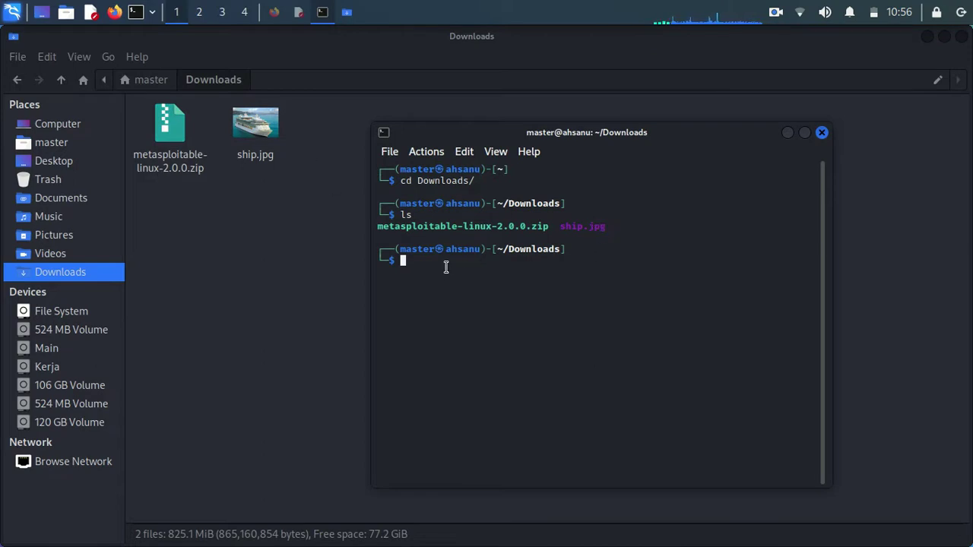
# Extract the archive in the terminal by running unzip metasploitable-linux-2.0.0.zip.
pyautogui.press('Up')
pyautogui.press('Up')
pyautogui.press('Up')
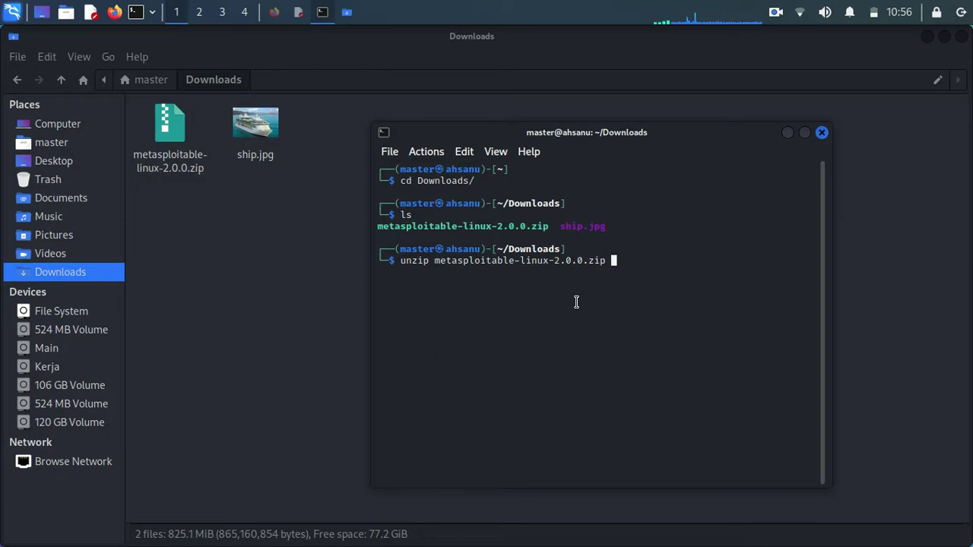
pyautogui.press('Return')
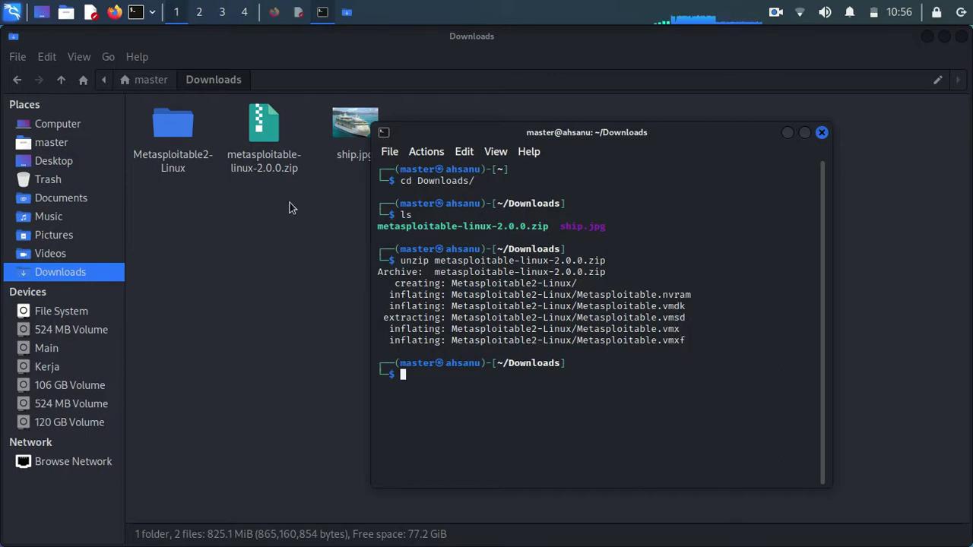
# Look through the files in the extracted Metasploitable2-Linux folder and return to Downloads.
pyautogui.doubleClick(188, 132)
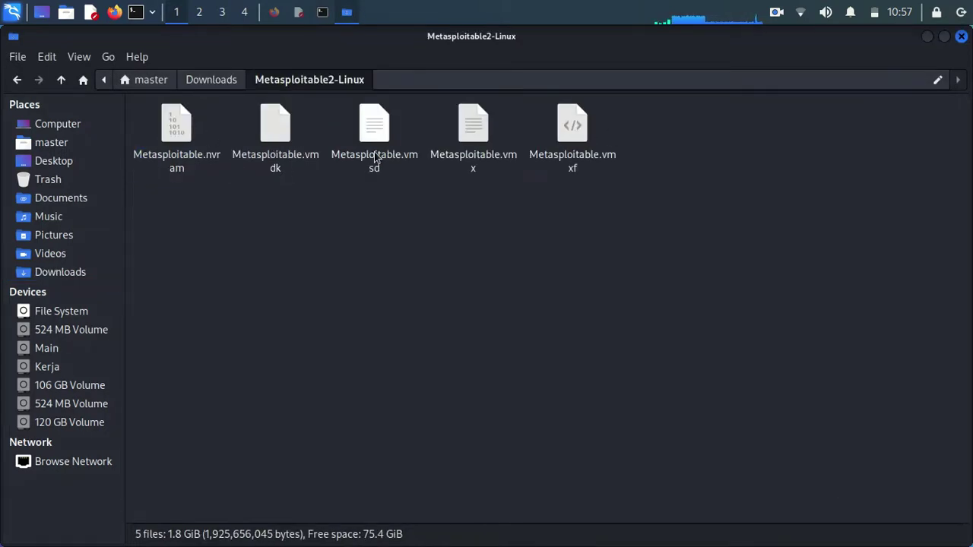
pyautogui.hotkey('alt', 'Tab')
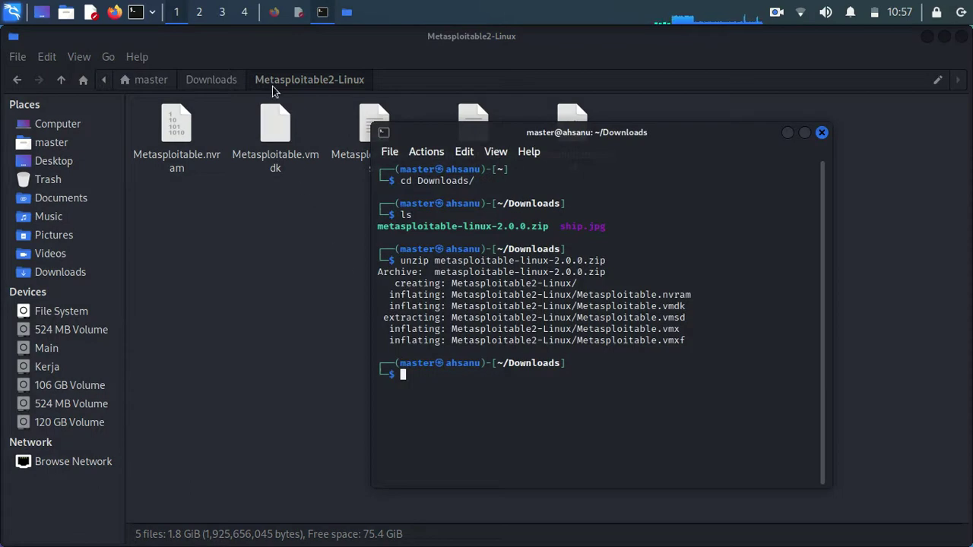
pyautogui.click(226, 82)
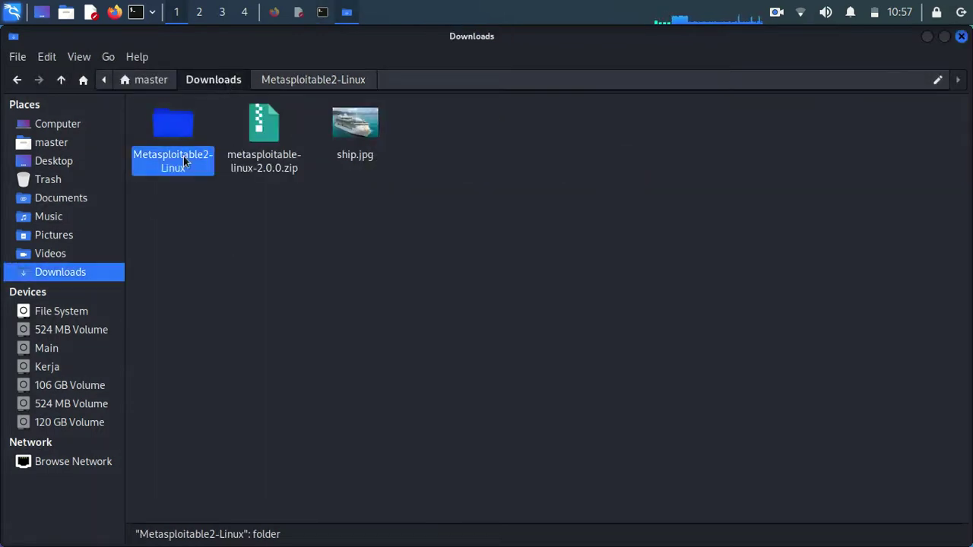
# Launch VirtualBox from the terminal with the virtualbox command and maximize its manager window.
pyautogui.click(320, 13)
pyautogui.write('virtualb')
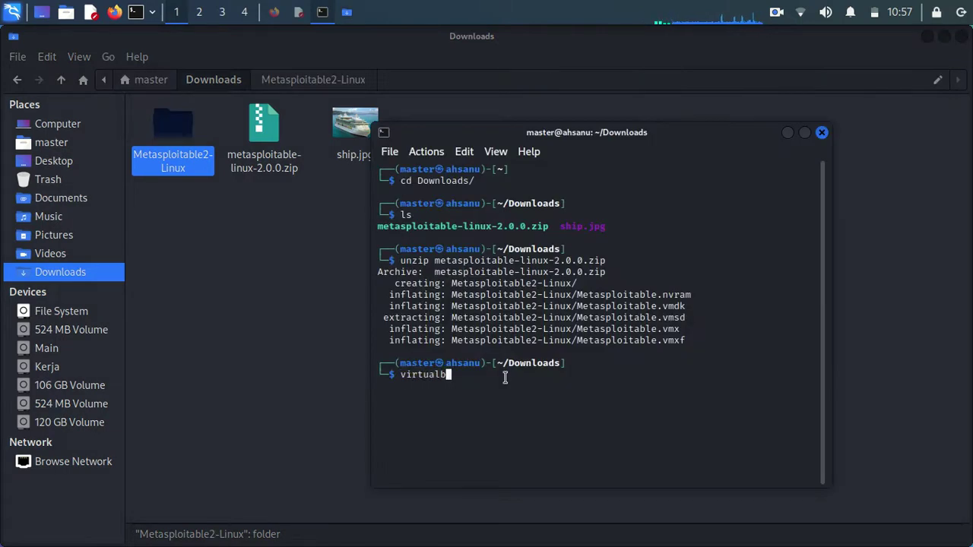
pyautogui.write('ox')
pyautogui.press('Return')
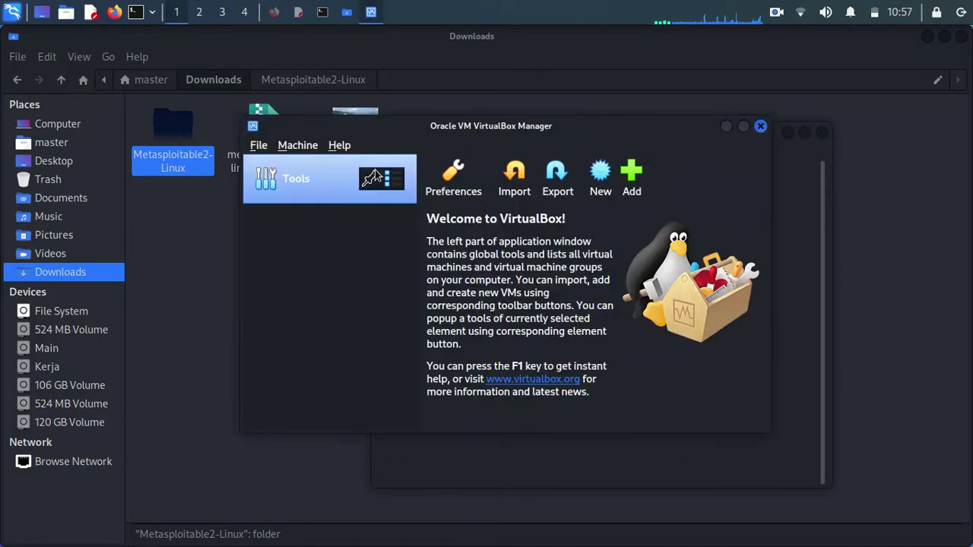
pyautogui.click(743, 126)
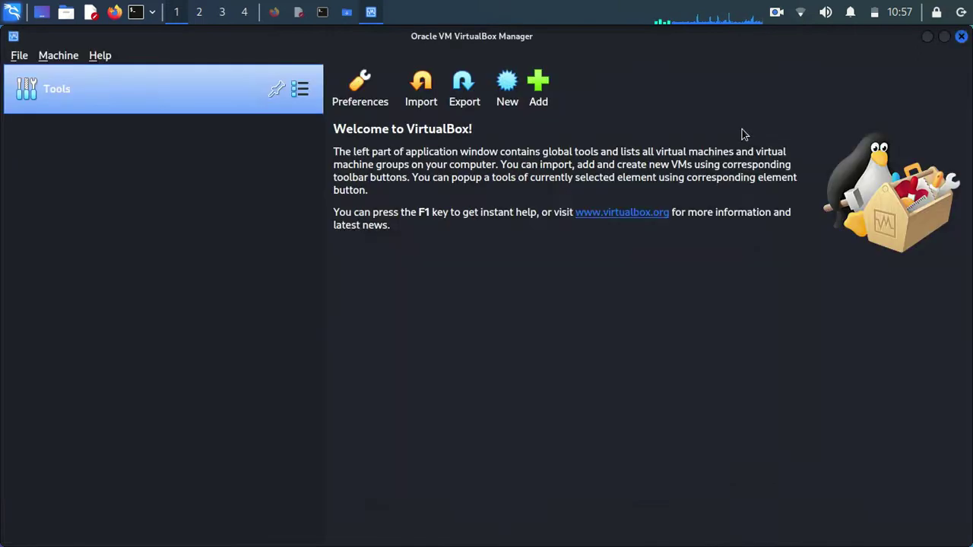
# Start a new virtual machine named metasploitable2 and set its folder to Kerja/VB/Metasploitable2, entering the account password to mount the Kerja volume.
pyautogui.click(507, 90)
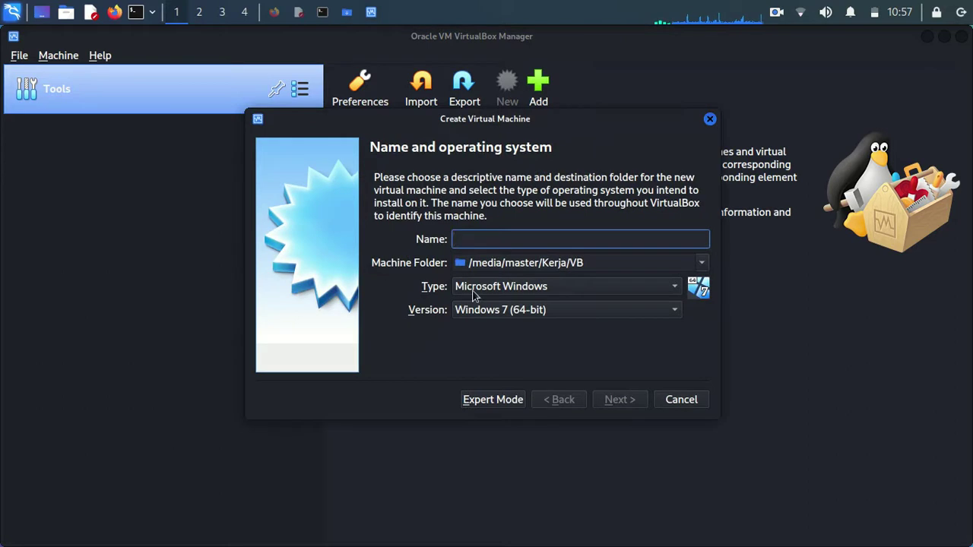
pyautogui.write('metasploitable2')
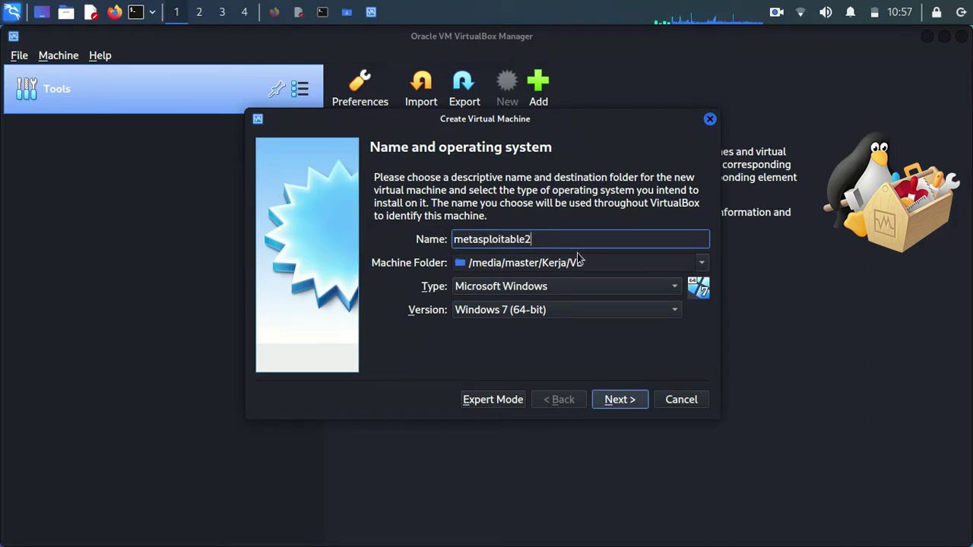
pyautogui.click(700, 264)
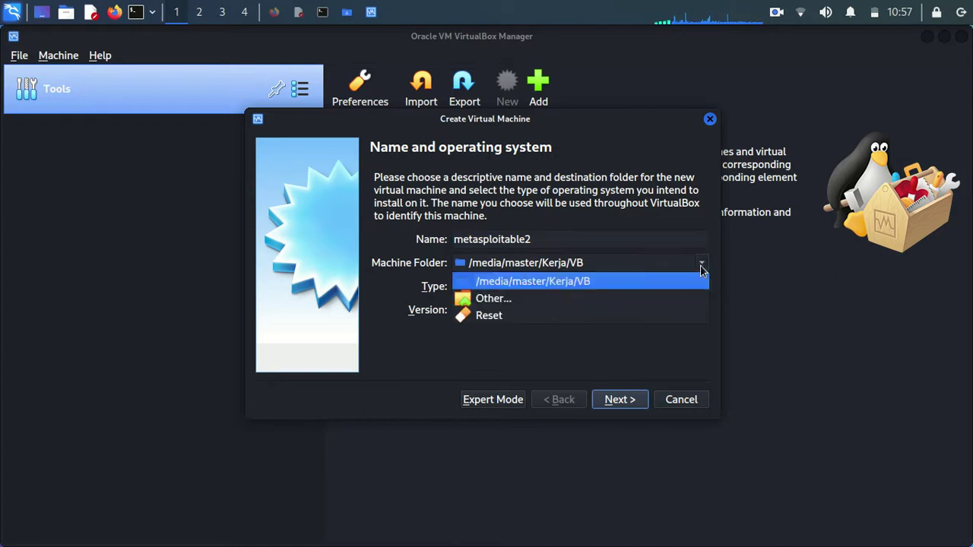
pyautogui.click(626, 295)
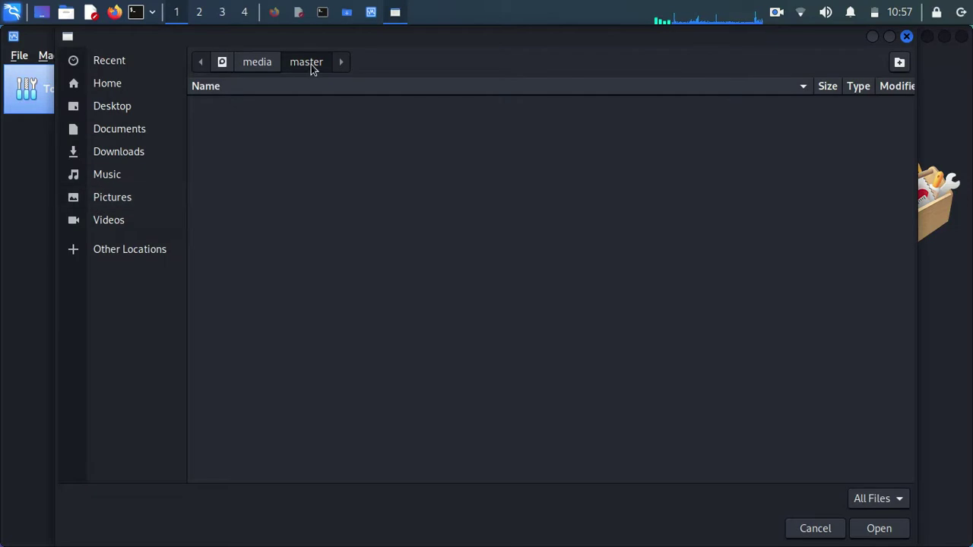
pyautogui.click(127, 250)
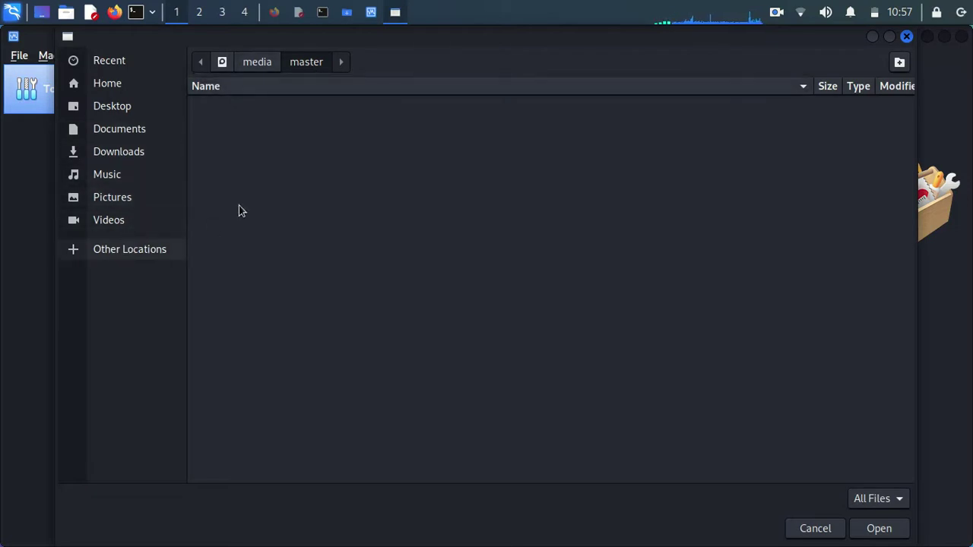
pyautogui.click(258, 238)
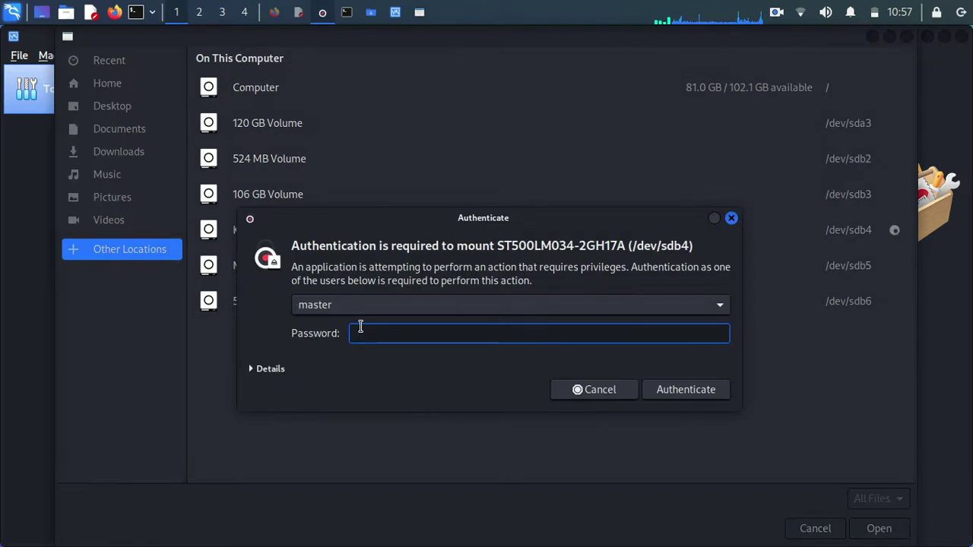
pyautogui.write('****')
pyautogui.press('Return')
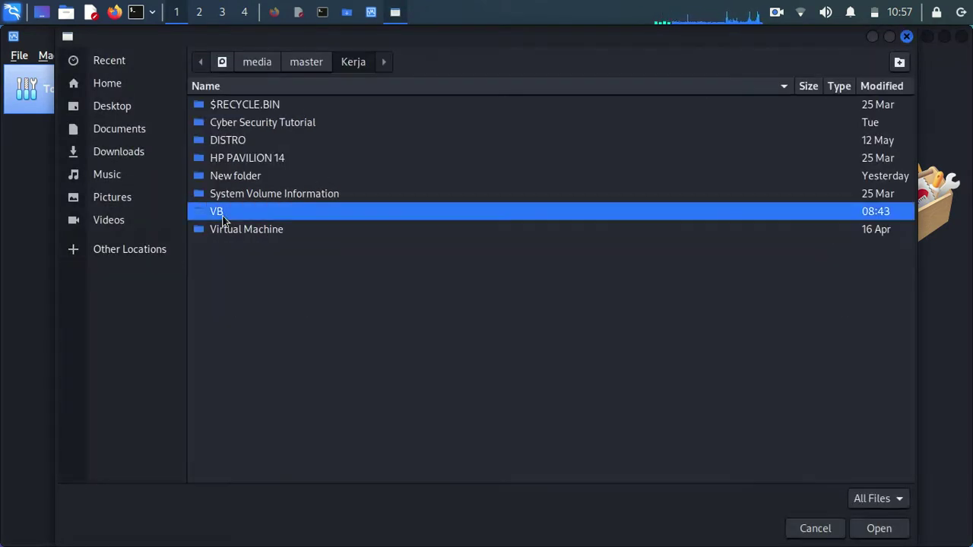
pyautogui.doubleClick(224, 213)
pyautogui.click(244, 124)
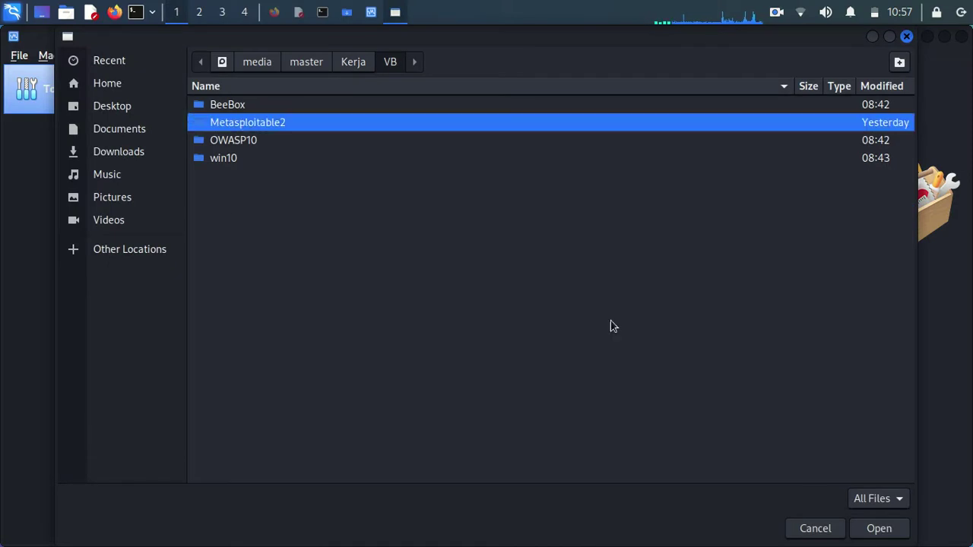
pyautogui.click(879, 528)
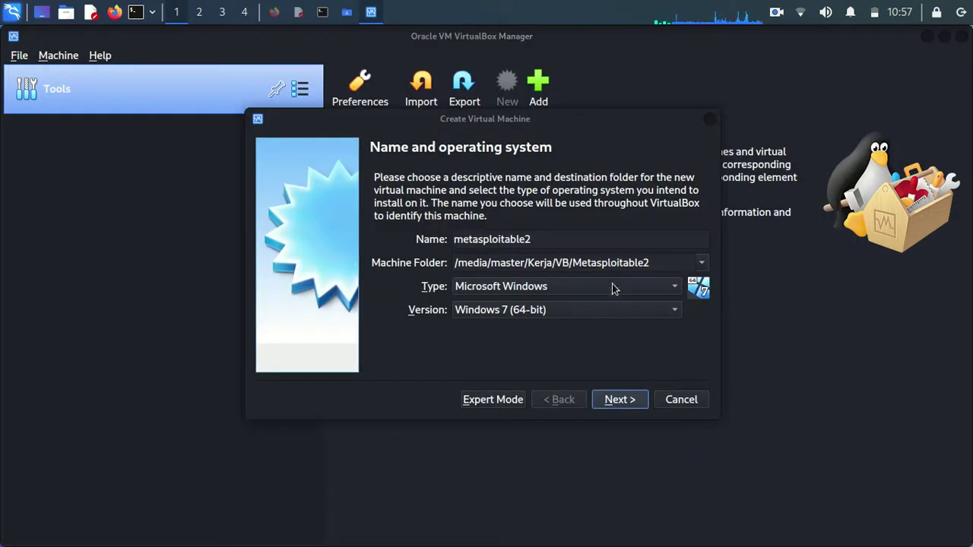
# Set the new machine's operating system type to Linux and its version to Other Linux (64-bit).
pyautogui.click(612, 287)
pyautogui.click(573, 307)
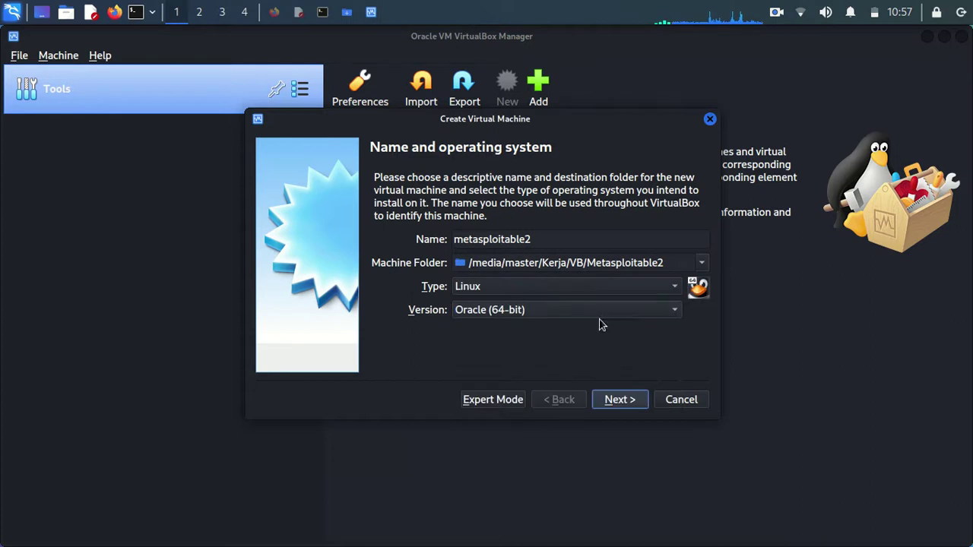
pyautogui.click(605, 310)
pyautogui.scroll(-1, 601, 380)
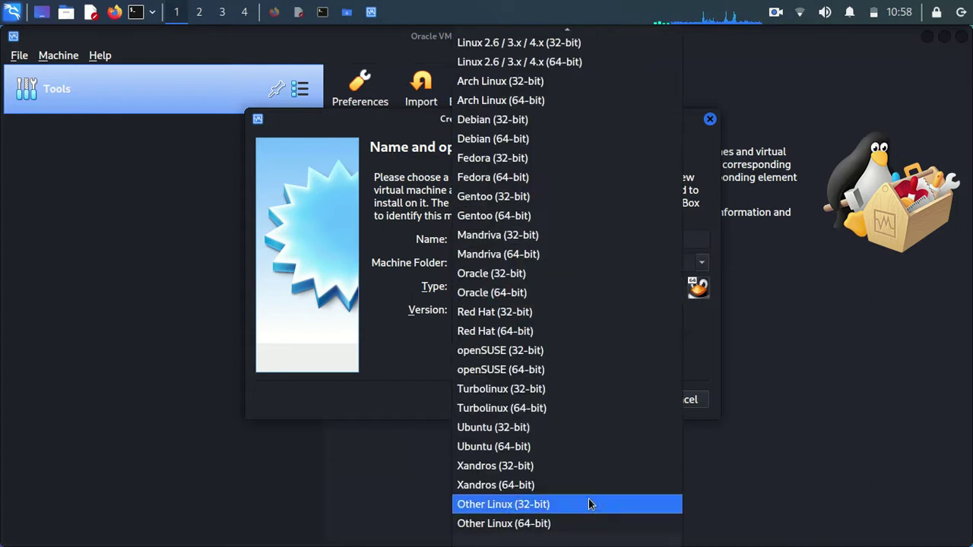
pyautogui.click(590, 524)
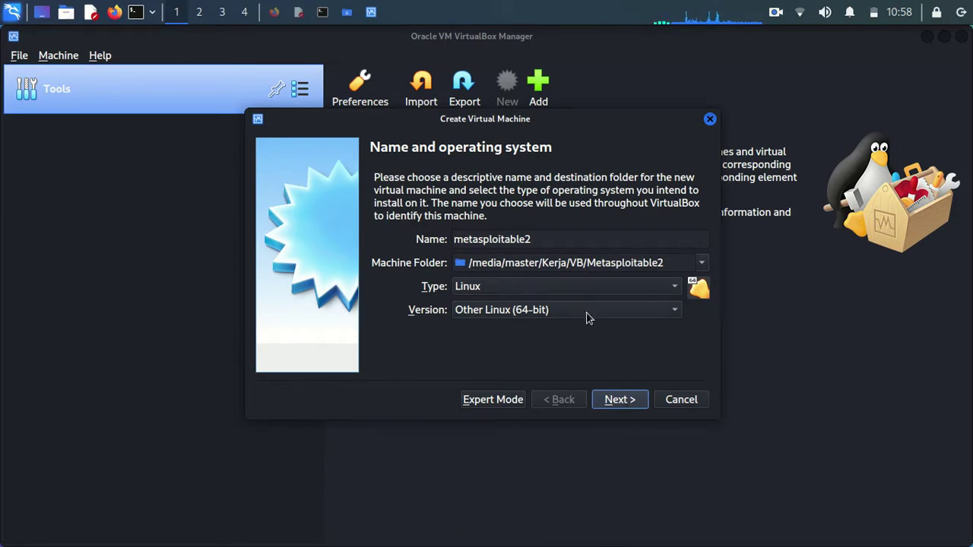
# Accept the 512 MB memory size, choose to use an existing virtual hard disk file, and open the hard disk selector.
pyautogui.click(615, 400)
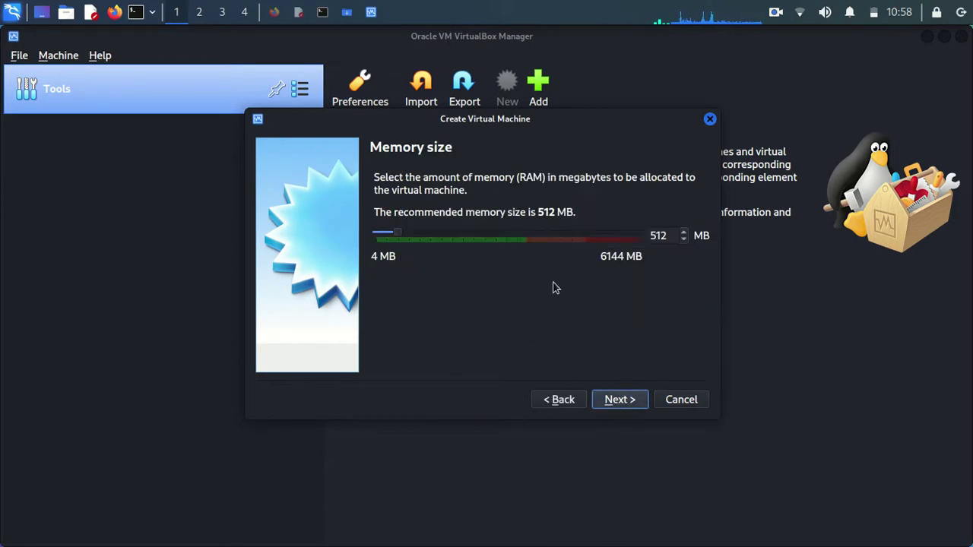
pyautogui.click(620, 401)
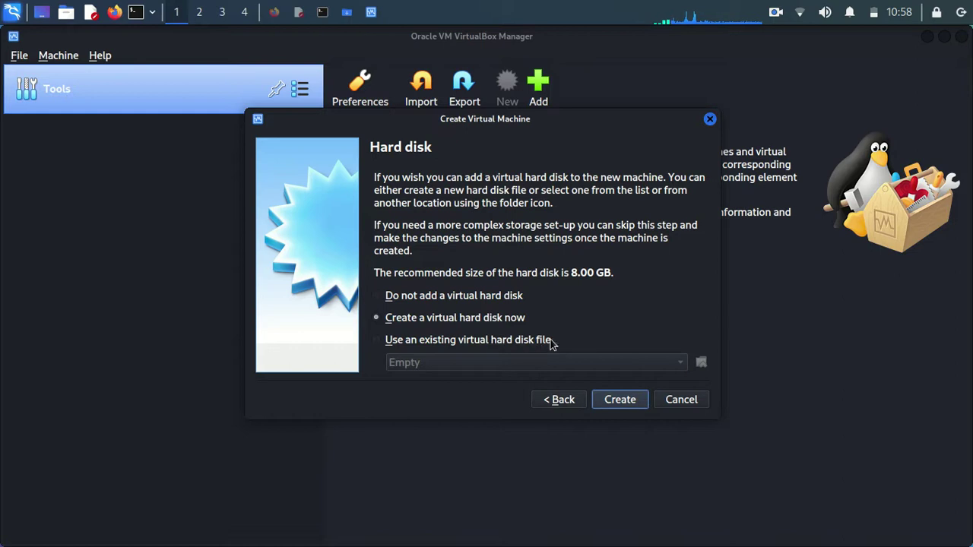
pyautogui.click(390, 346)
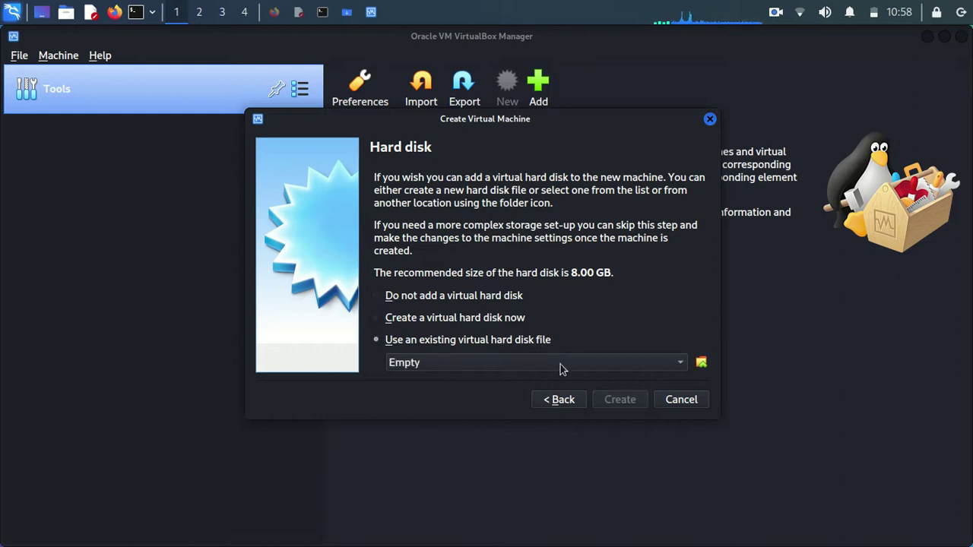
pyautogui.click(487, 364)
pyautogui.click(486, 365)
pyautogui.click(700, 364)
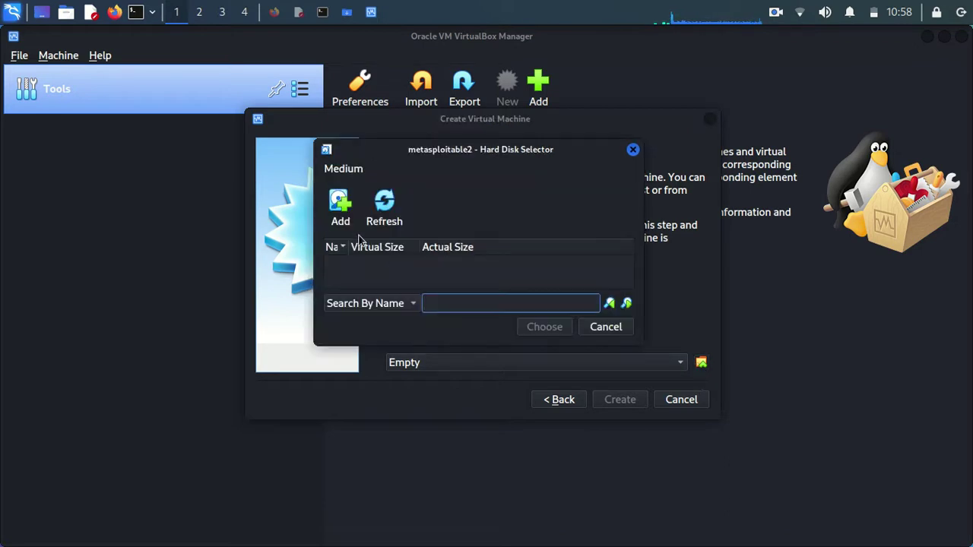
# Attach Metasploitable.vmdk from Downloads/Metasploitable2-Linux as the hard disk and create the virtual machine.
pyautogui.click(340, 216)
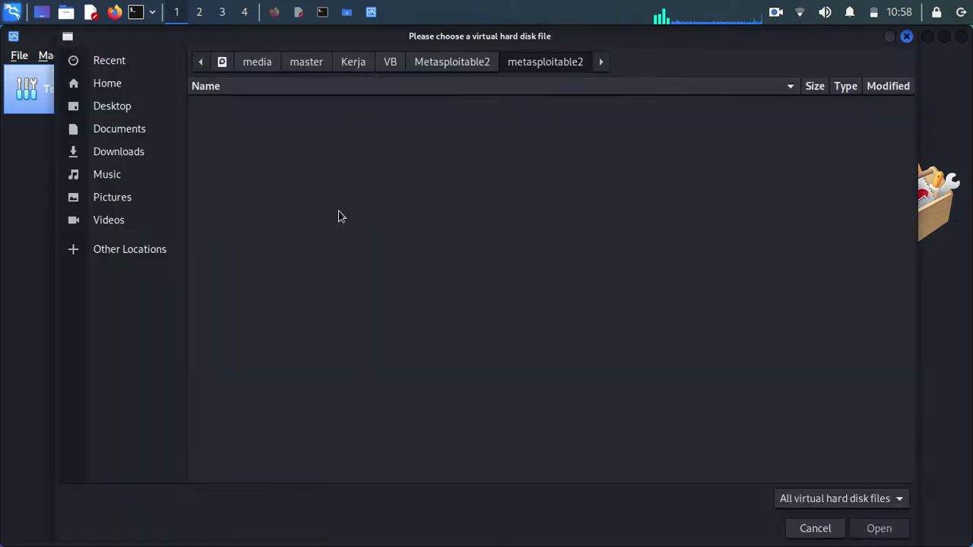
pyautogui.click(119, 152)
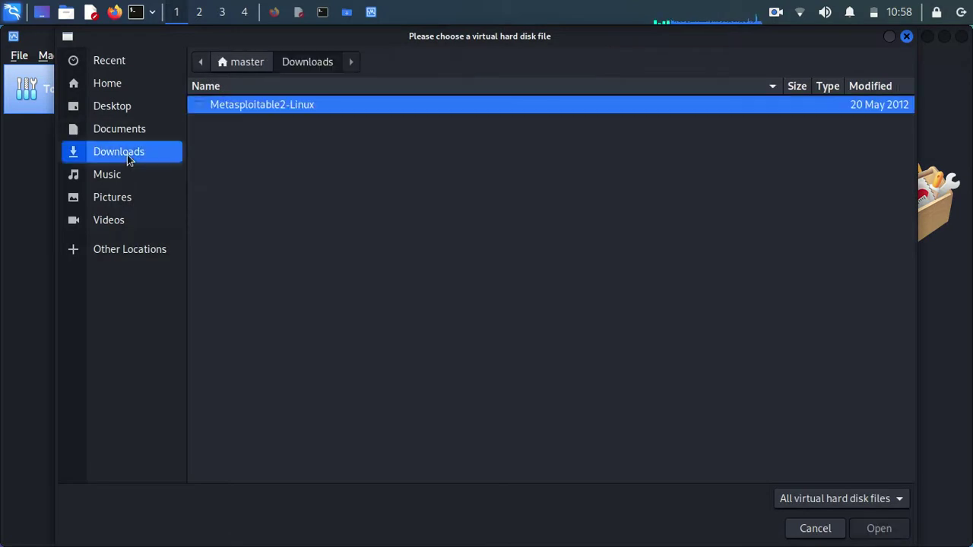
pyautogui.doubleClick(236, 113)
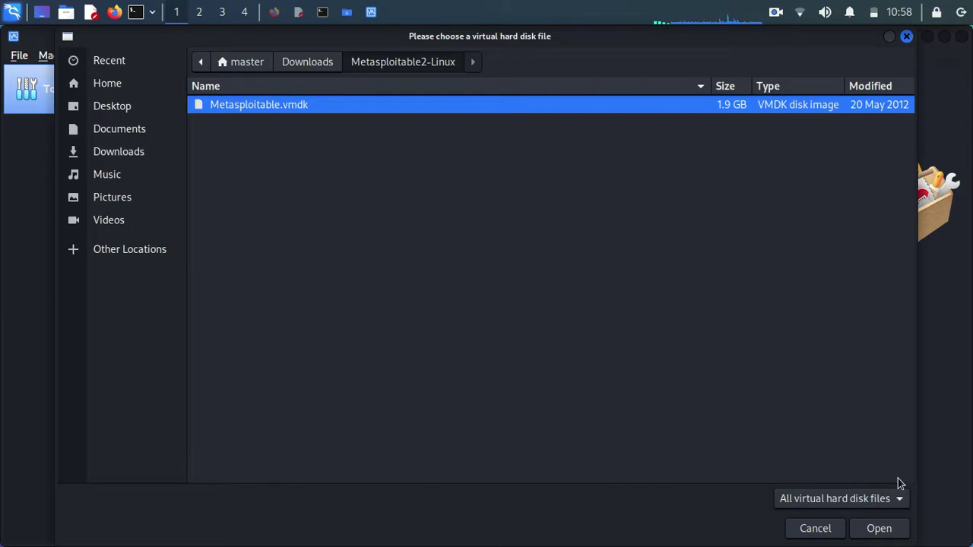
pyautogui.click(880, 530)
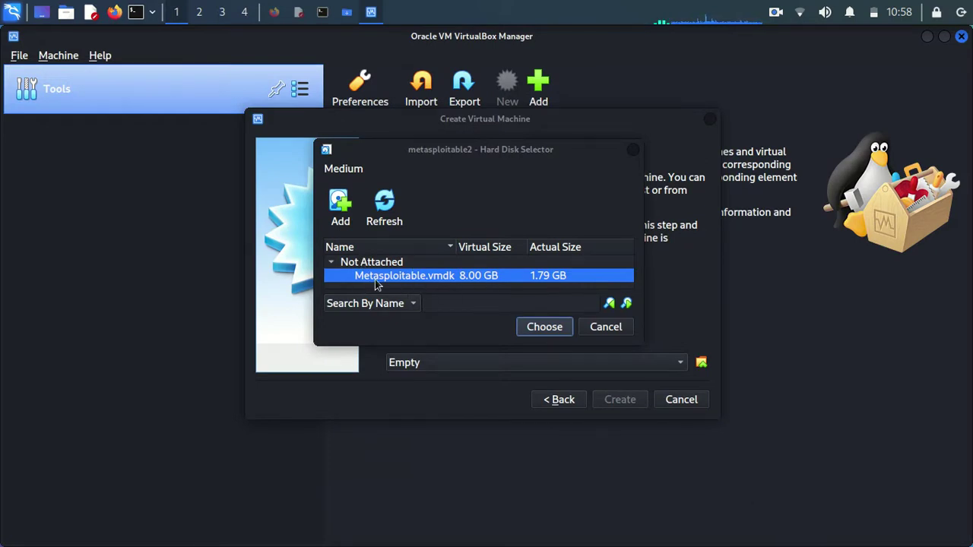
pyautogui.click(545, 327)
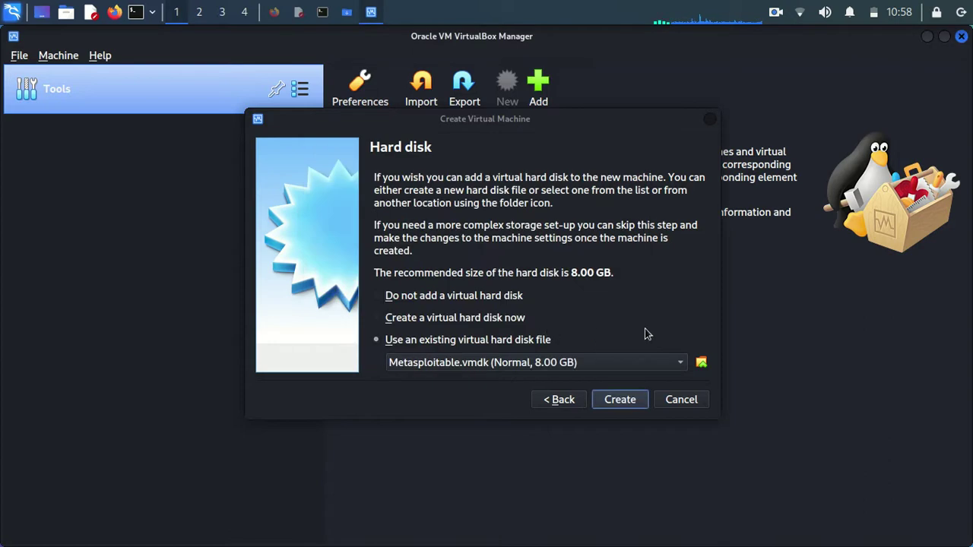
pyautogui.click(619, 400)
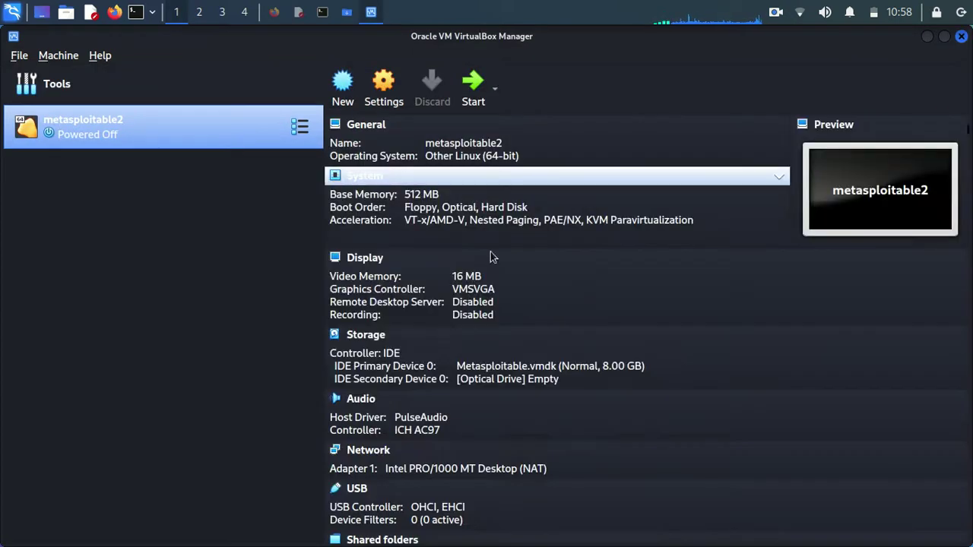
# Look over the storage and audio settings of the metasploitable2 machine and leave them unchanged.
pyautogui.click(391, 97)
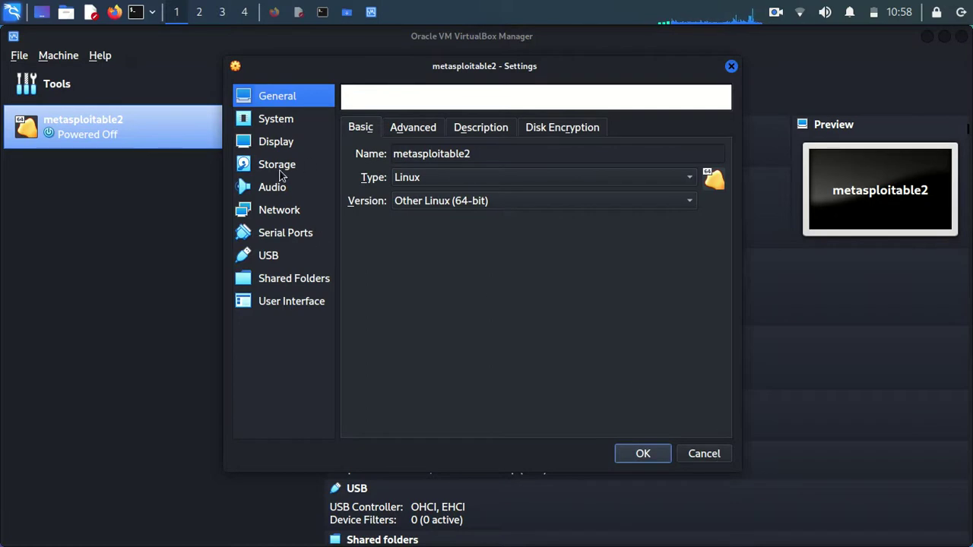
pyautogui.click(281, 169)
pyautogui.click(282, 191)
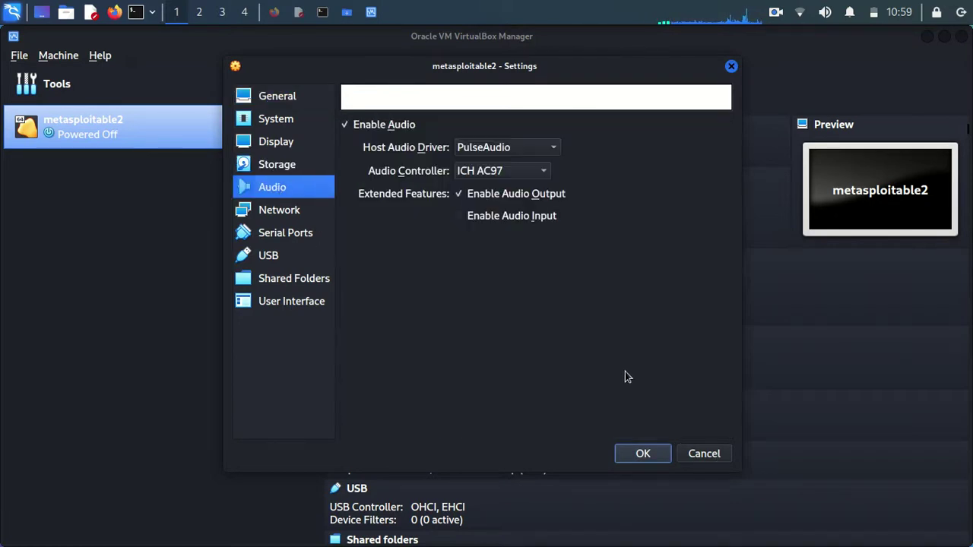
pyautogui.click(701, 454)
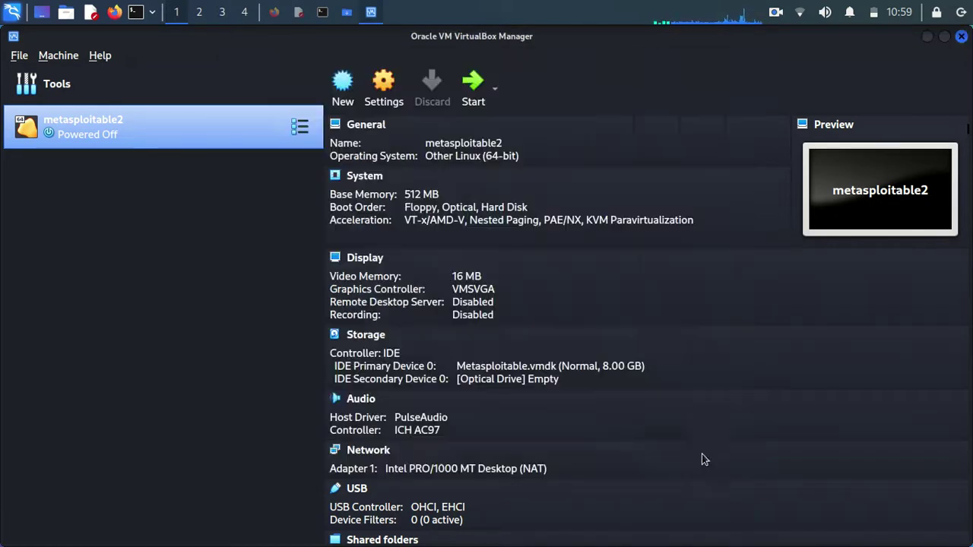
# Start the metasploitable2 machine and dismiss the keyboard capture and mouse integration notices, keeping its window at normal size.
pyautogui.click(471, 90)
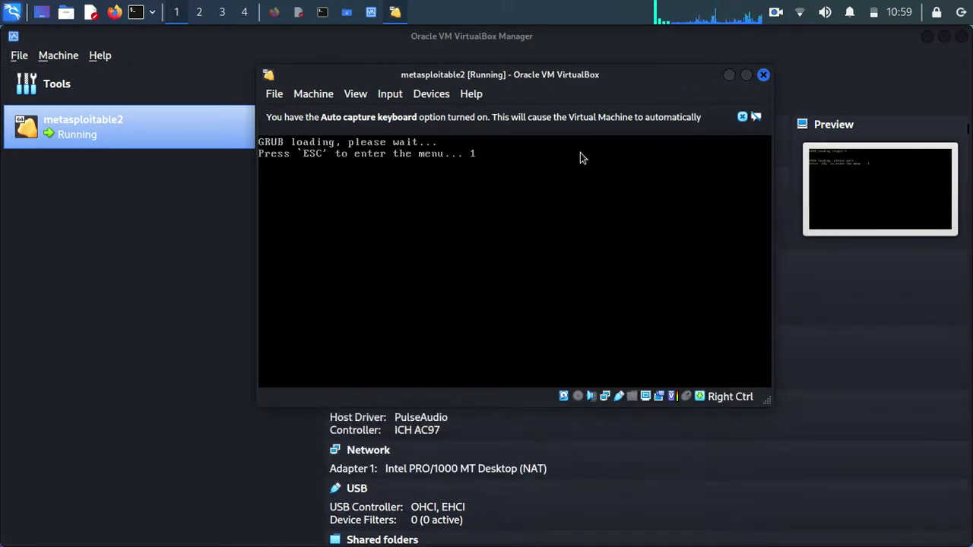
pyautogui.click(742, 116)
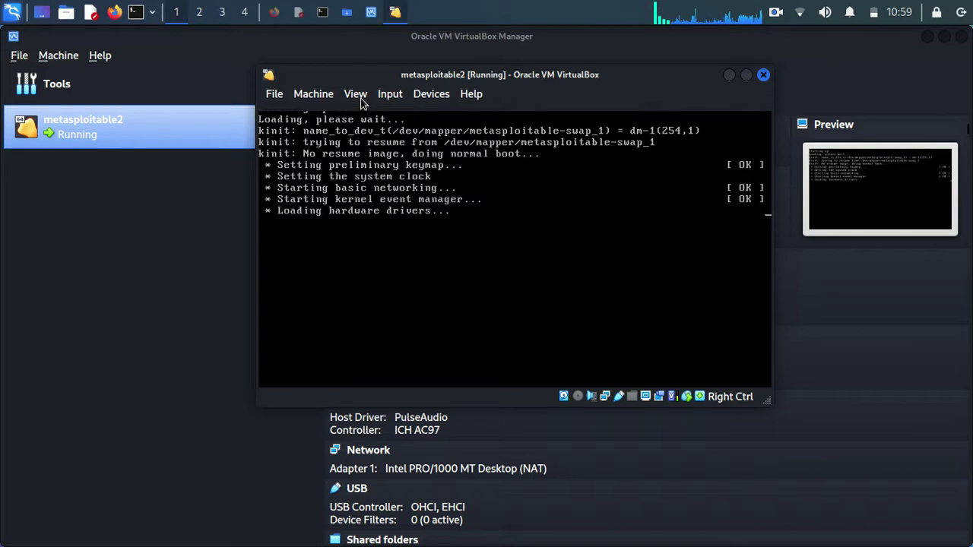
pyautogui.click(746, 75)
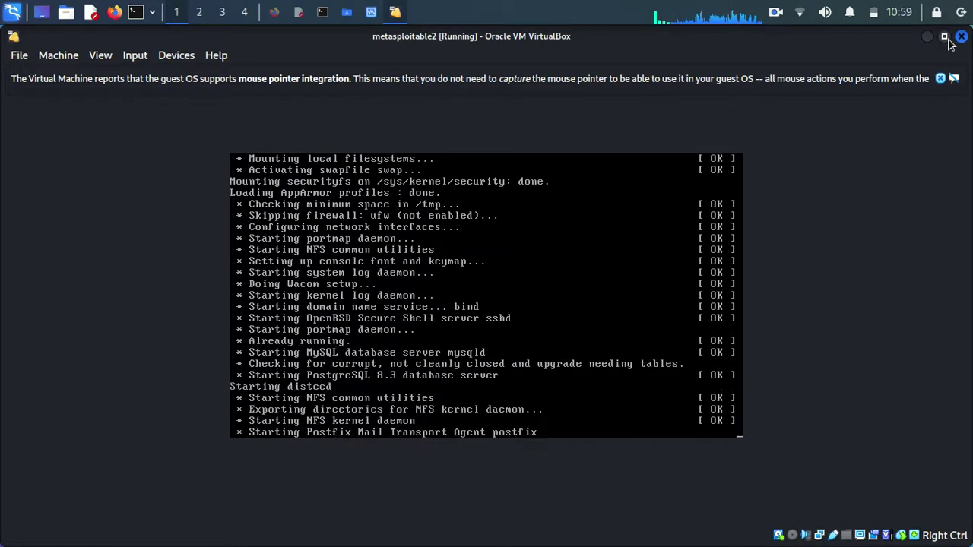
pyautogui.click(945, 38)
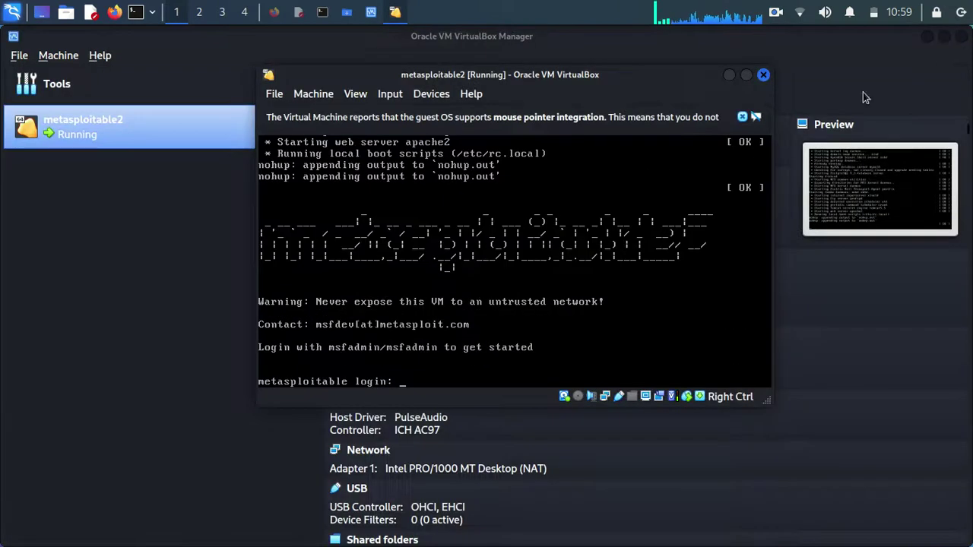
pyautogui.click(742, 116)
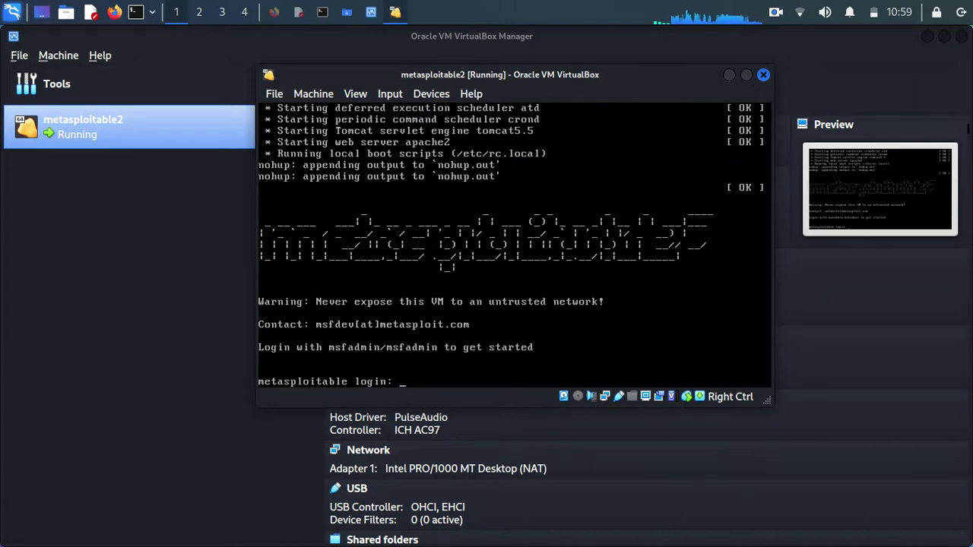
# Log in to the virtual machine as msfadmin, entering the account password, and clear the console.
pyautogui.write('msfadmin')
pyautogui.press('Return')
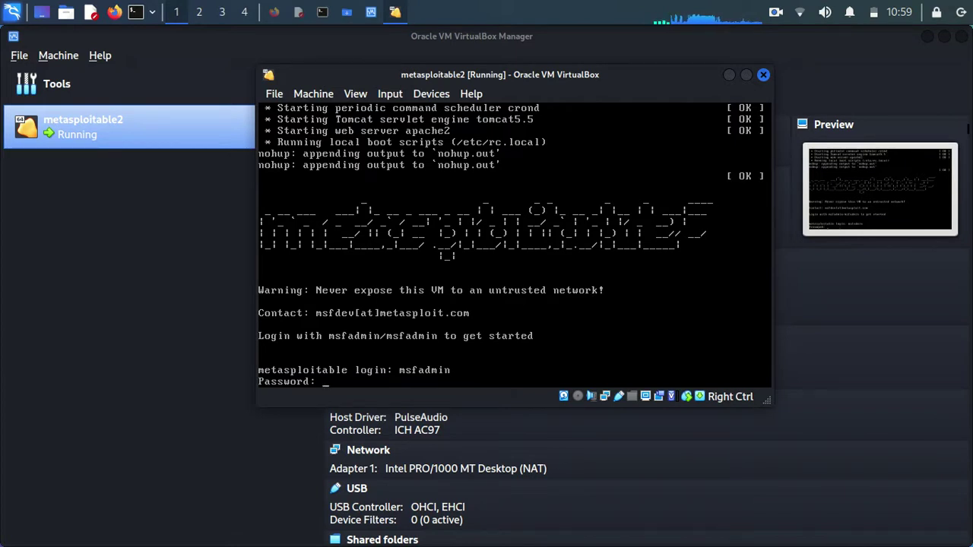
pyautogui.press('Return')
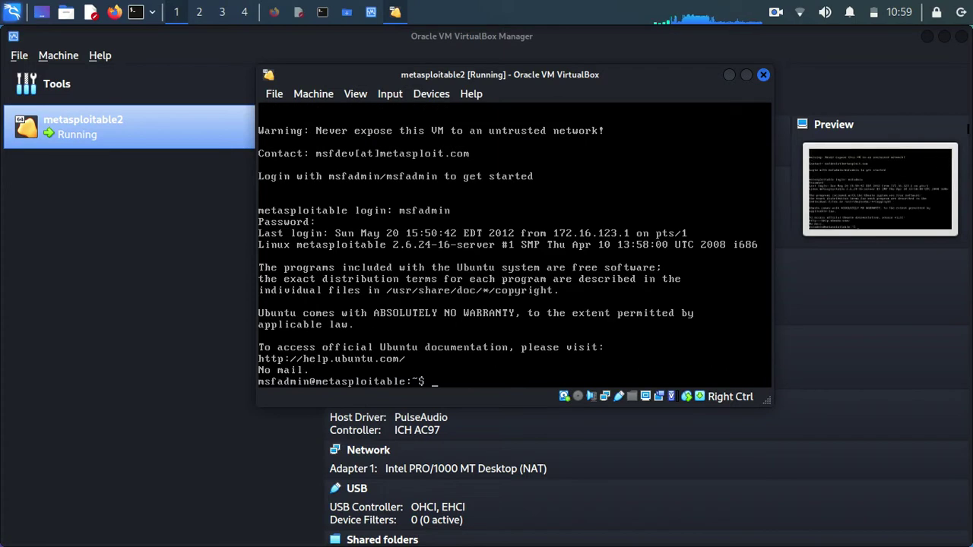
pyautogui.write('clear')
pyautogui.press('Return')
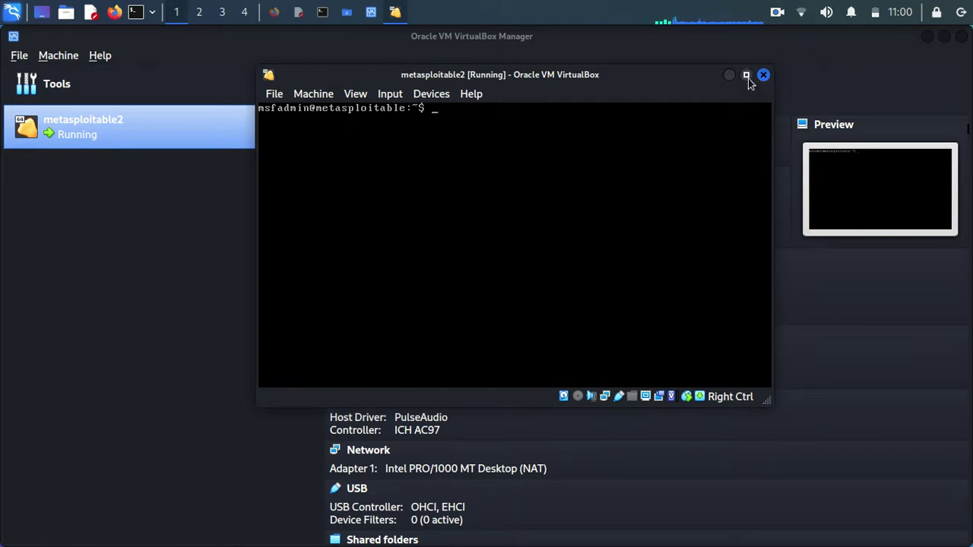
# Display the virtual machine's network interface configuration with the ifconfig command.
pyautogui.click(355, 94)
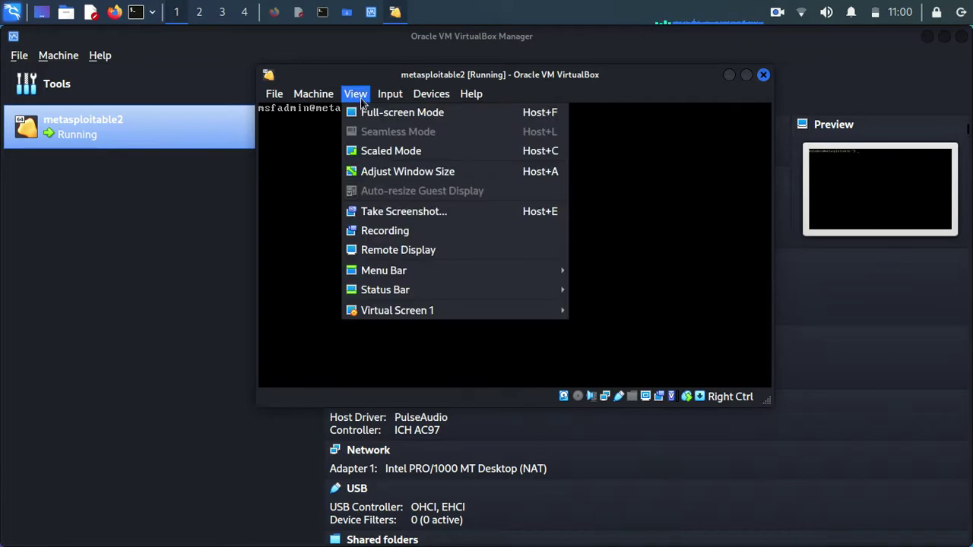
pyautogui.click(746, 86)
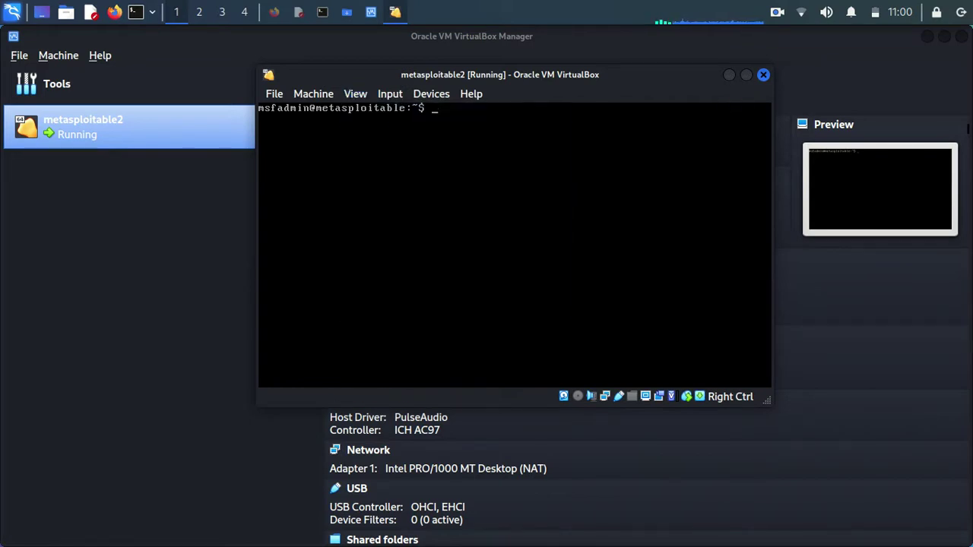
pyautogui.write('ifconfig')
pyautogui.press('Return')
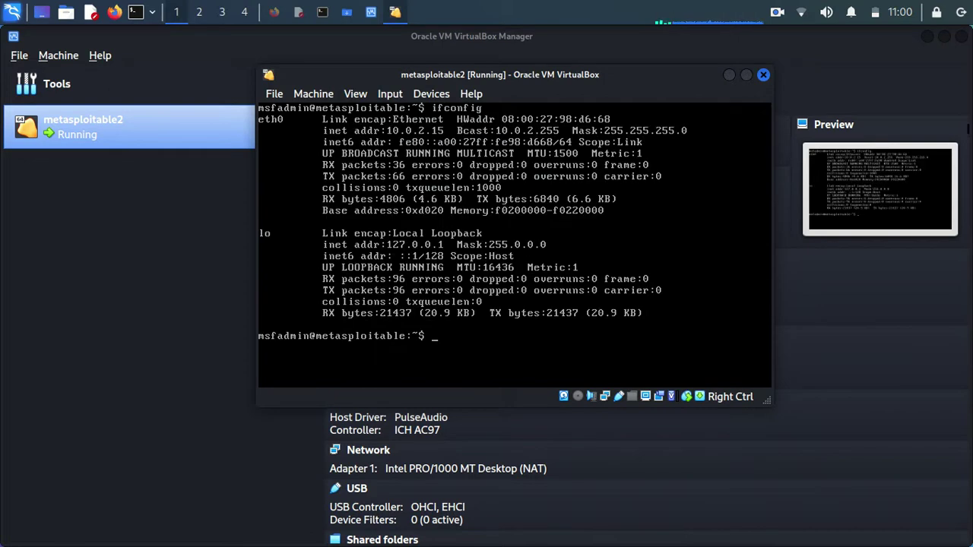